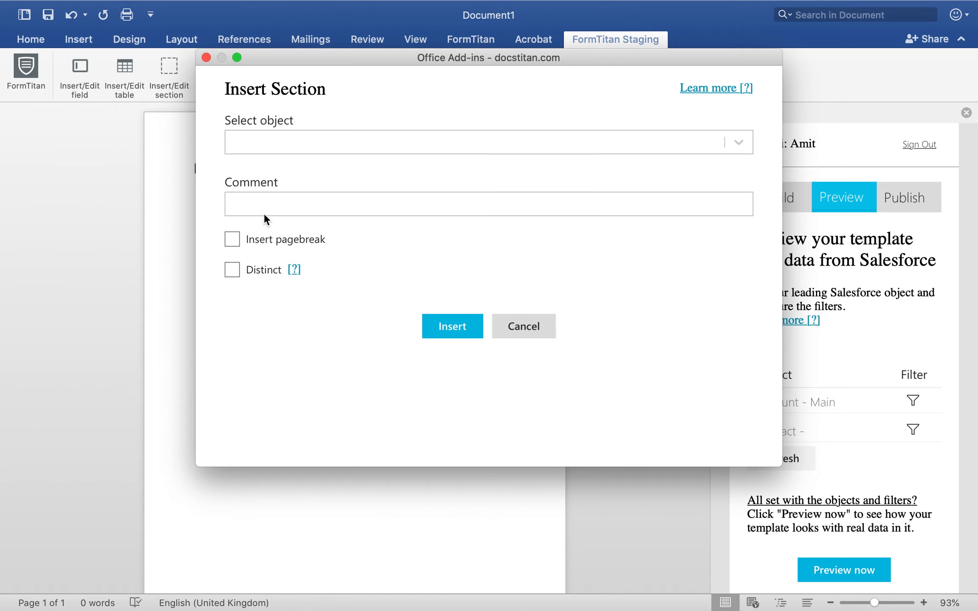
Insert a section based on the Account object with the comment "Main".
{"action": "left_click", "coordinate": [304, 140]}
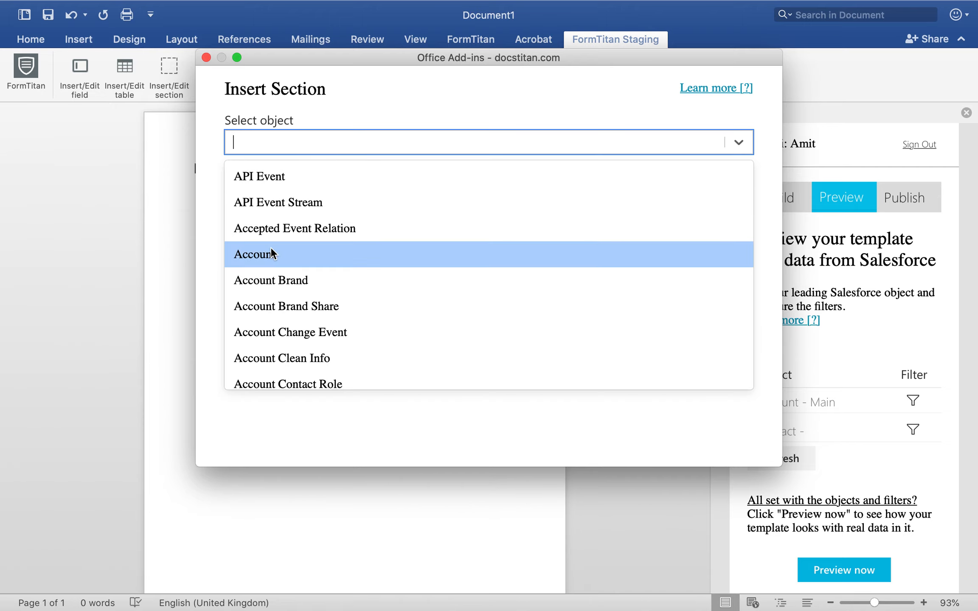
{"action": "left_click", "coordinate": [272, 252]}
{"action": "left_click", "coordinate": [293, 205]}
{"action": "type", "text": "Main"}
{"action": "left_click", "coordinate": [463, 325]}
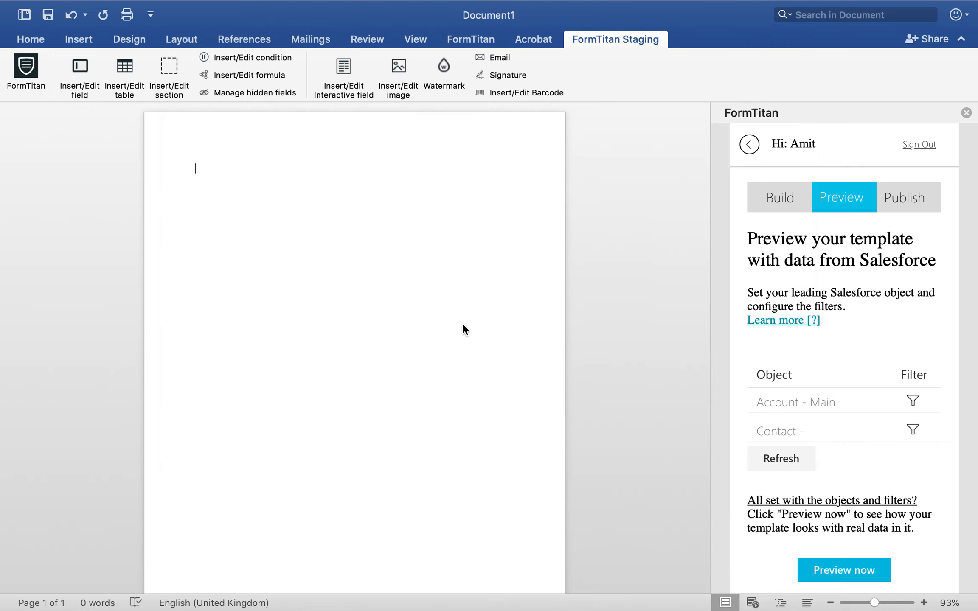
Add a line inside the section and enter the label "Account Name:" on it.
{"action": "left_click", "coordinate": [377, 171]}
{"action": "key", "text": "Return"}
{"action": "key", "text": "Return"}
{"action": "key", "text": "Return"}
{"action": "key", "text": "Return"}
{"action": "key", "text": "Return"}
{"action": "key", "text": "Return"}
{"action": "key", "text": "BackSpace"}
{"action": "key", "text": "BackSpace"}
{"action": "key", "text": "BackSpace"}
{"action": "key", "text": "BackSpace"}
{"action": "key", "text": "BackSpace"}
{"action": "key", "text": "BackSpace"}
{"action": "key", "text": "Return"}
{"action": "left_click", "coordinate": [263, 188]}
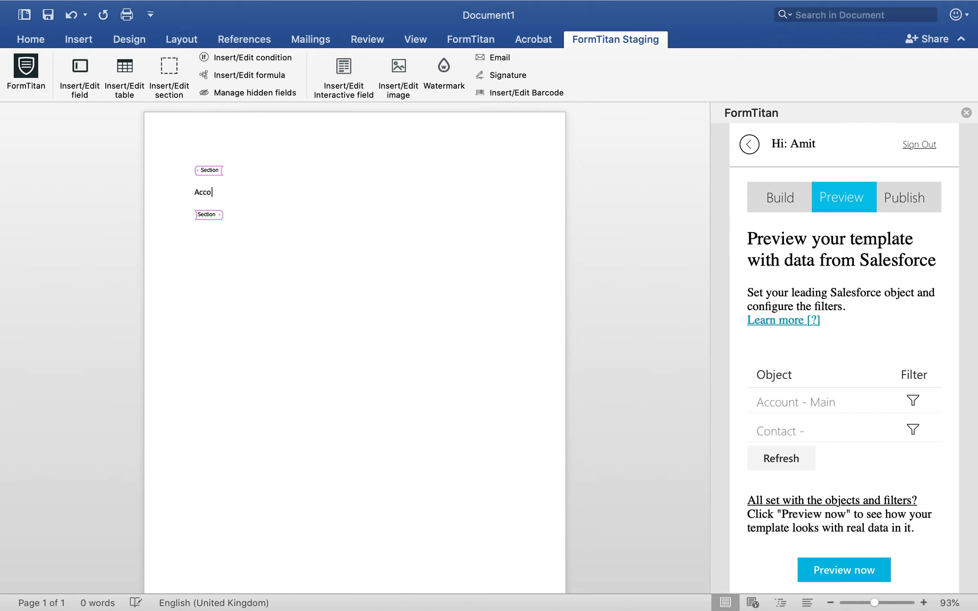
{"action": "type", "text": "Account Name:"}
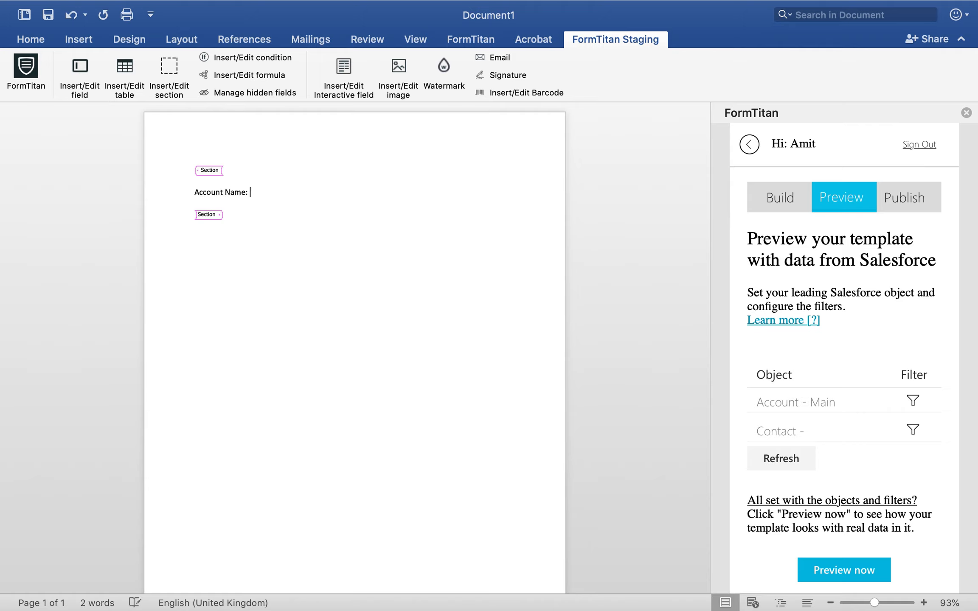
Insert the Account Name field of the Account - Main object after the label.
{"action": "left_click", "coordinate": [83, 83]}
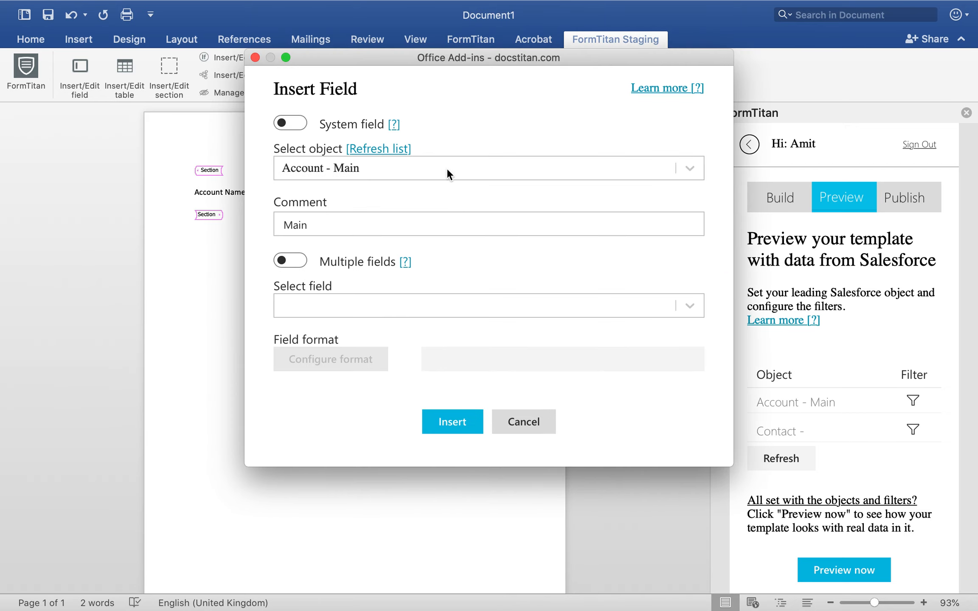
{"action": "left_click", "coordinate": [374, 309]}
{"action": "type", "text": "name"}
{"action": "left_click", "coordinate": [356, 335]}
{"action": "left_click", "coordinate": [457, 424]}
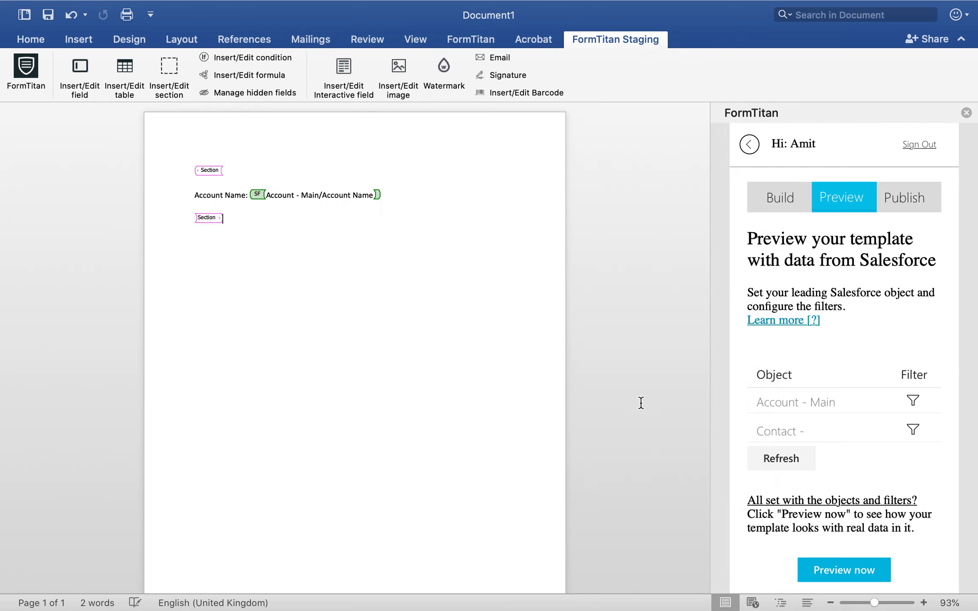
Refresh the preview's object list and save the Account - Main filter without its Account ID condition.
{"action": "left_click", "coordinate": [795, 467]}
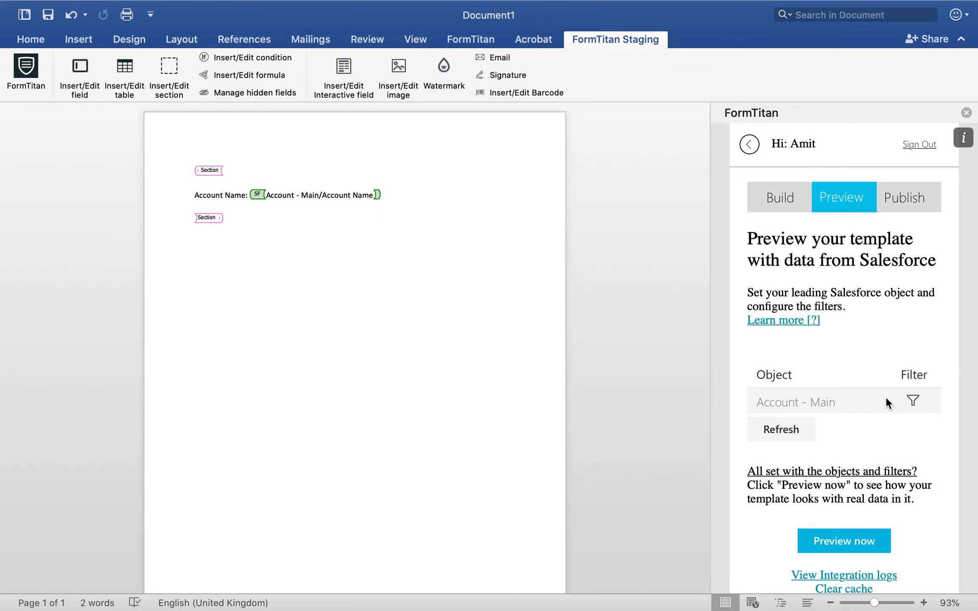
{"action": "left_click", "coordinate": [915, 403]}
{"action": "left_click", "coordinate": [488, 200]}
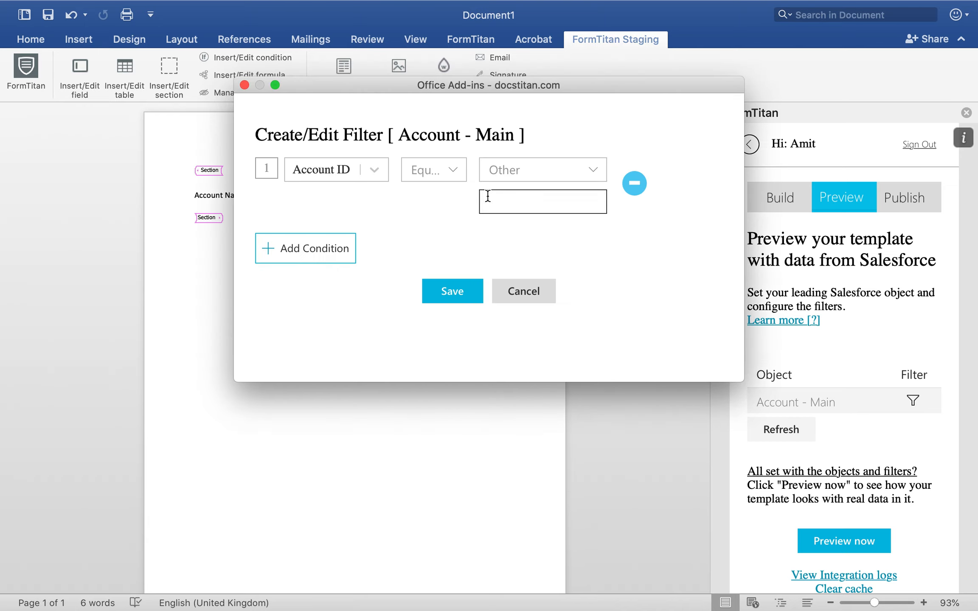
{"action": "left_click", "coordinate": [634, 183]}
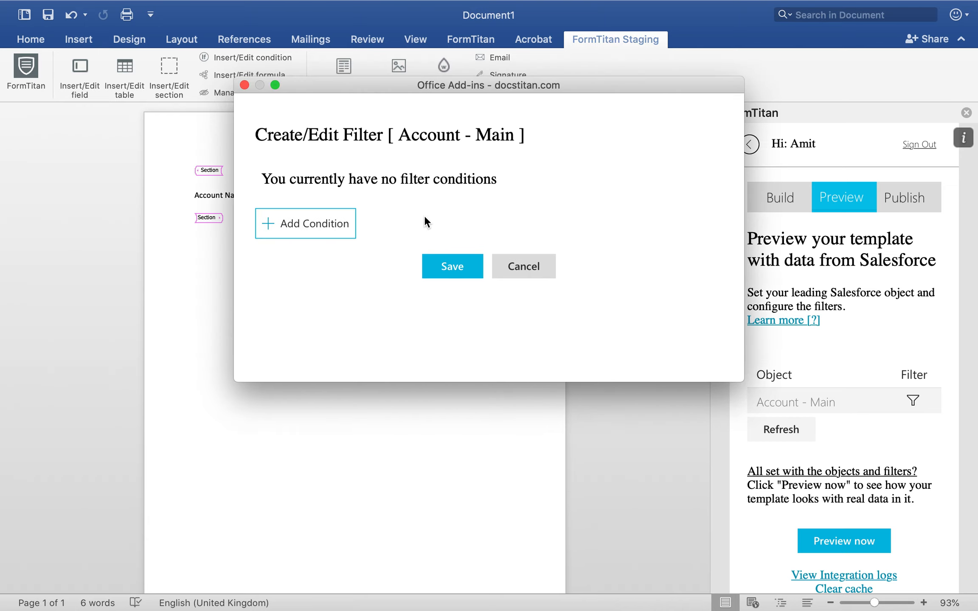
{"action": "left_click", "coordinate": [327, 227]}
{"action": "left_click", "coordinate": [632, 183]}
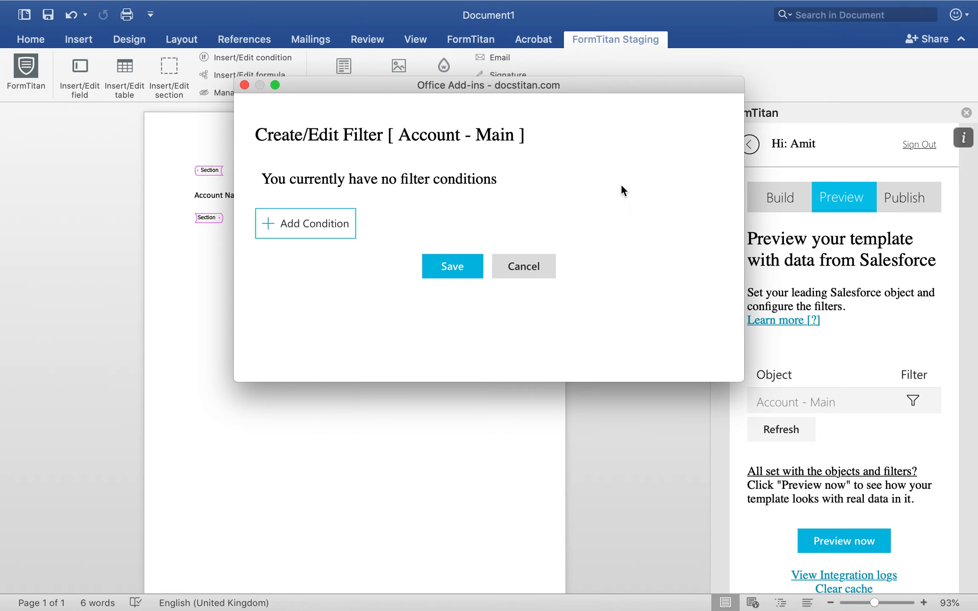
{"action": "left_click", "coordinate": [447, 269]}
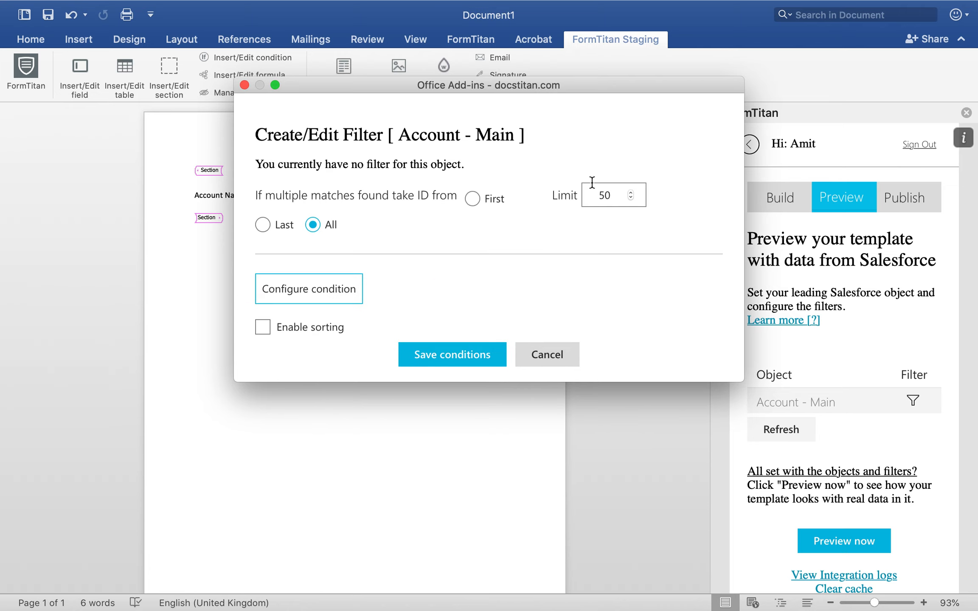
{"action": "left_click", "coordinate": [479, 361]}
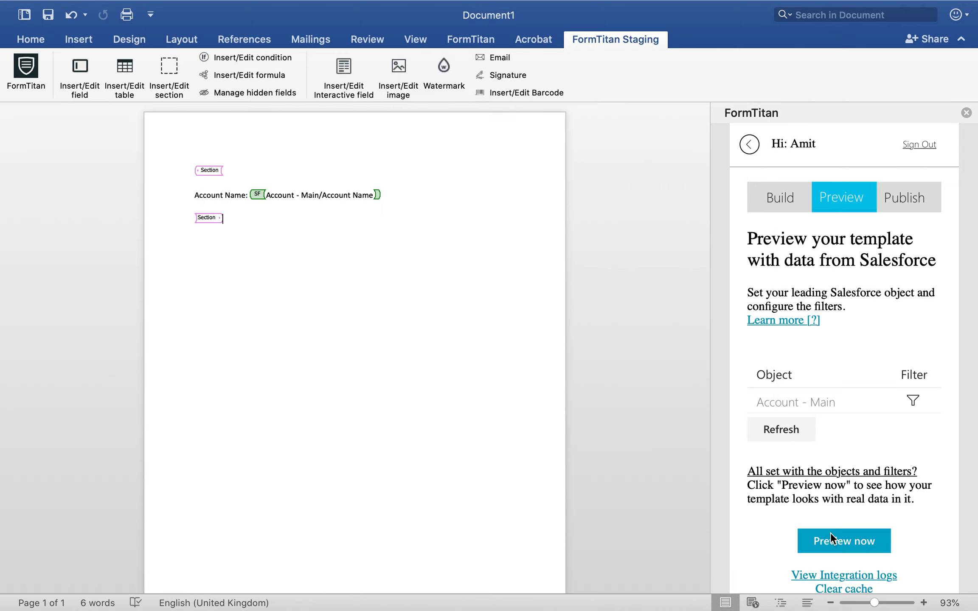
Preview the template with Salesforce data and look through the account names in the generated document.
{"action": "left_click", "coordinate": [831, 537]}
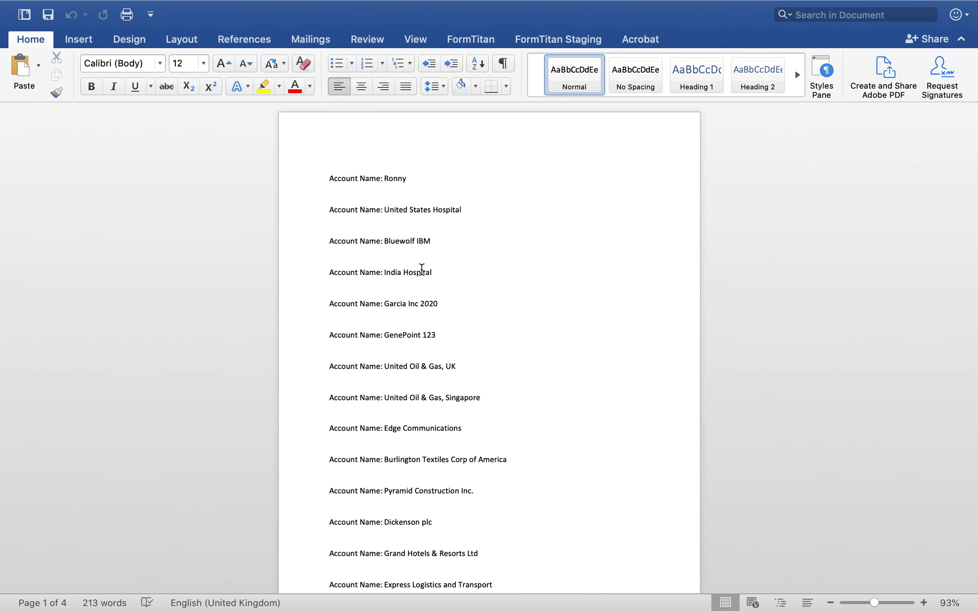
{"action": "scroll", "coordinate": [430, 293], "scroll_direction": "down", "scroll_amount": 10}
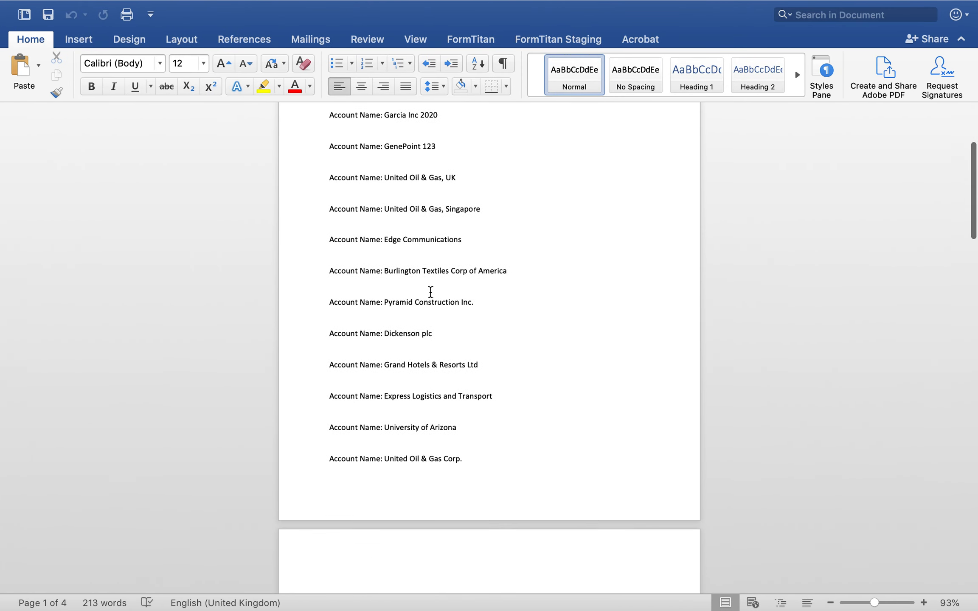
{"action": "scroll", "coordinate": [430, 292], "scroll_direction": "down", "scroll_amount": 15}
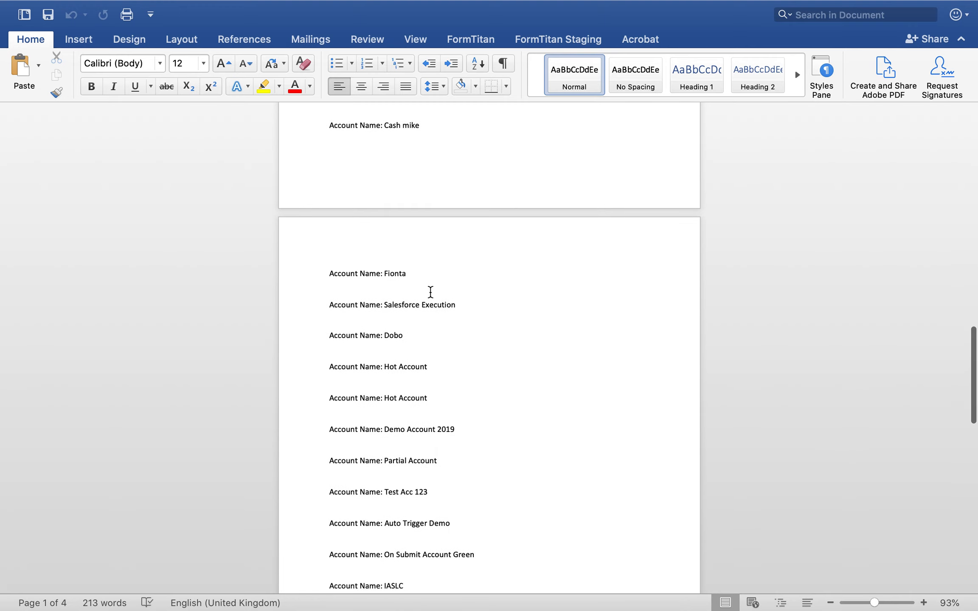
{"action": "scroll", "coordinate": [430, 293], "scroll_direction": "down", "scroll_amount": 4}
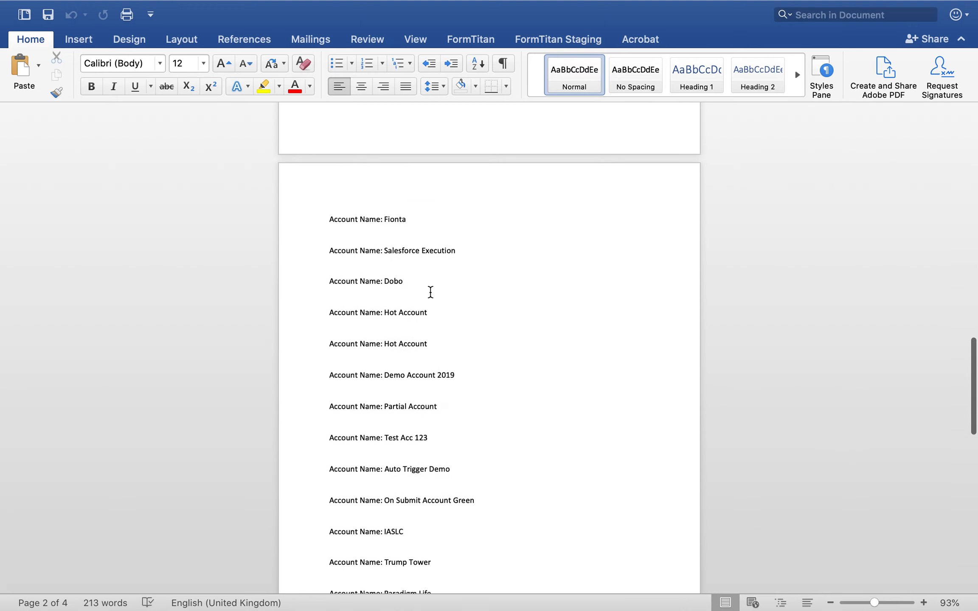
{"action": "mouse_move", "coordinate": [87, 40]}
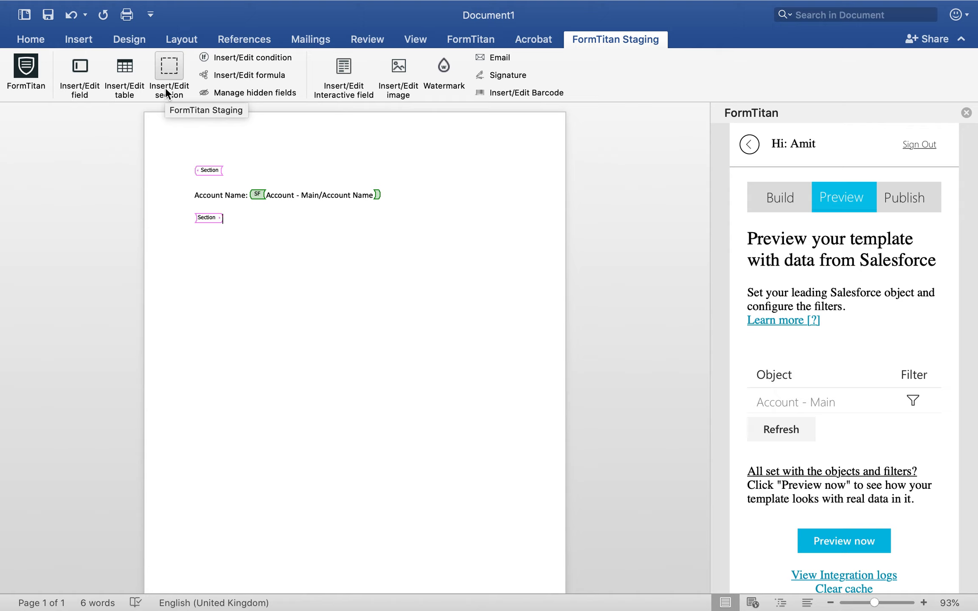
Add several blank lines inside the section below the Account Name line.
{"action": "left_click", "coordinate": [395, 195]}
{"action": "key", "text": "Return"}
{"action": "key", "text": "Return"}
{"action": "key", "text": "Return"}
{"action": "key", "text": "Return"}
{"action": "key", "text": "Return"}
{"action": "key", "text": "Return"}
{"action": "key", "text": "Return"}
{"action": "key", "text": "Return"}
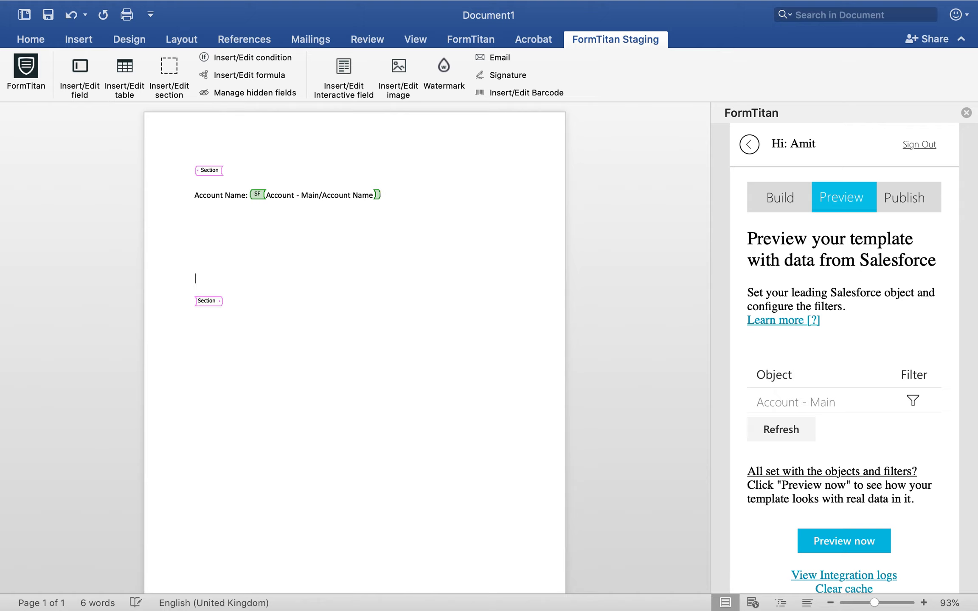
Start a new object table inside the section and choose Contact as its object.
{"action": "left_click", "coordinate": [127, 75]}
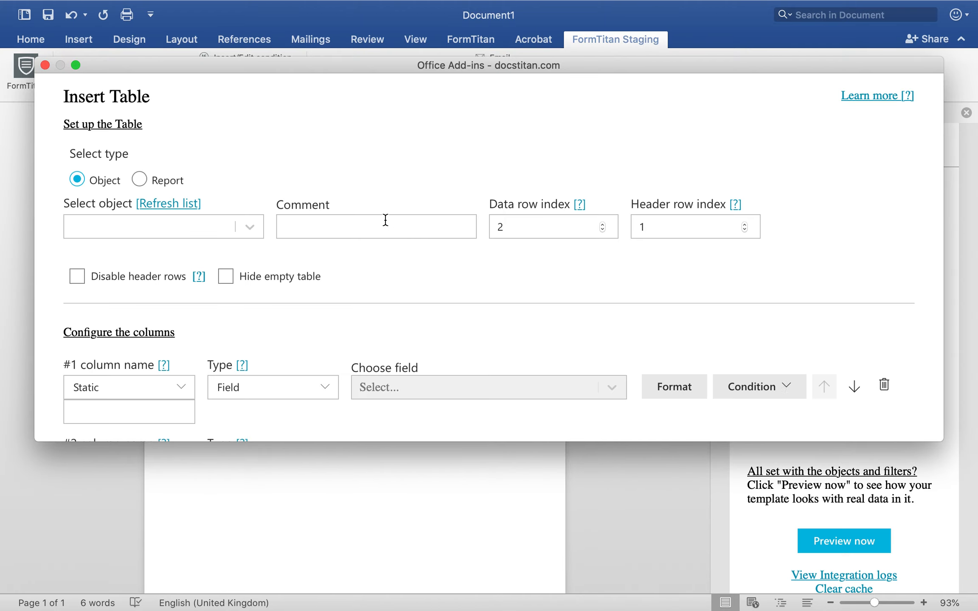
{"action": "left_click", "coordinate": [193, 227]}
{"action": "type", "text": "cont"}
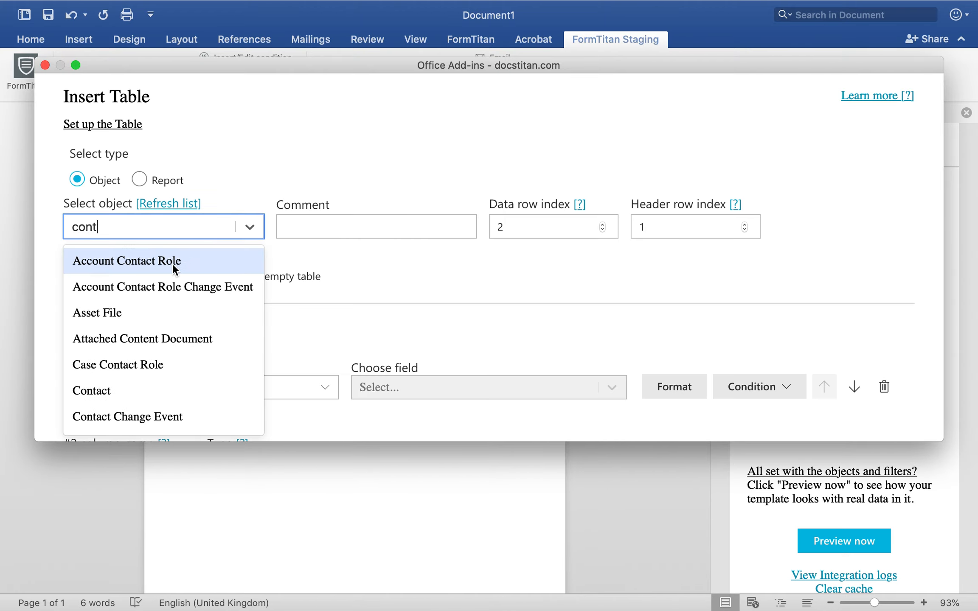
{"action": "left_click", "coordinate": [116, 379]}
Name the table's three columns "Fullname", "Email" and "Account".
{"action": "scroll", "coordinate": [122, 351], "scroll_direction": "down", "scroll_amount": 5}
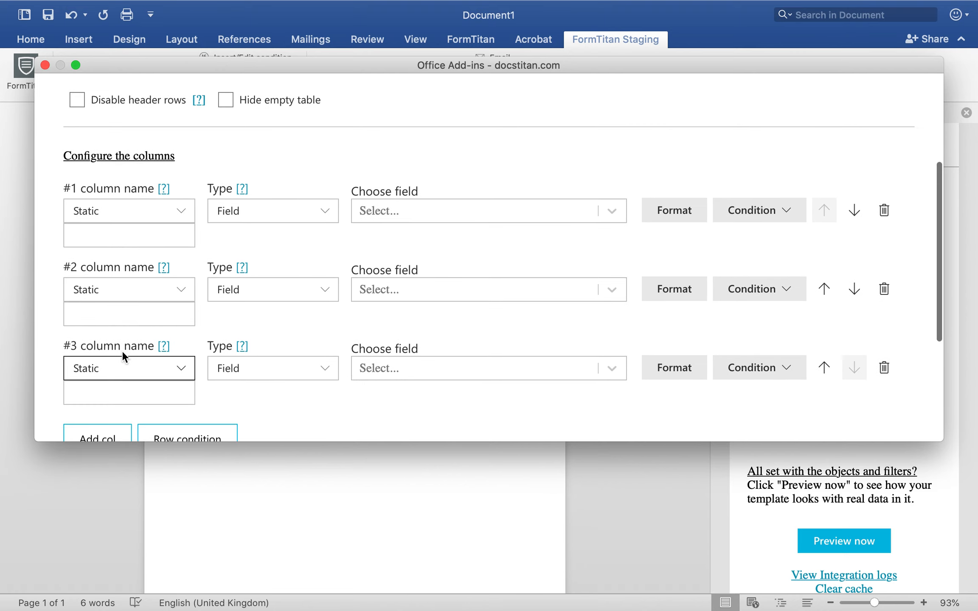
{"action": "left_click", "coordinate": [160, 229]}
{"action": "type", "text": "Fullname"}
{"action": "left_click", "coordinate": [144, 306]}
{"action": "type", "text": "Email"}
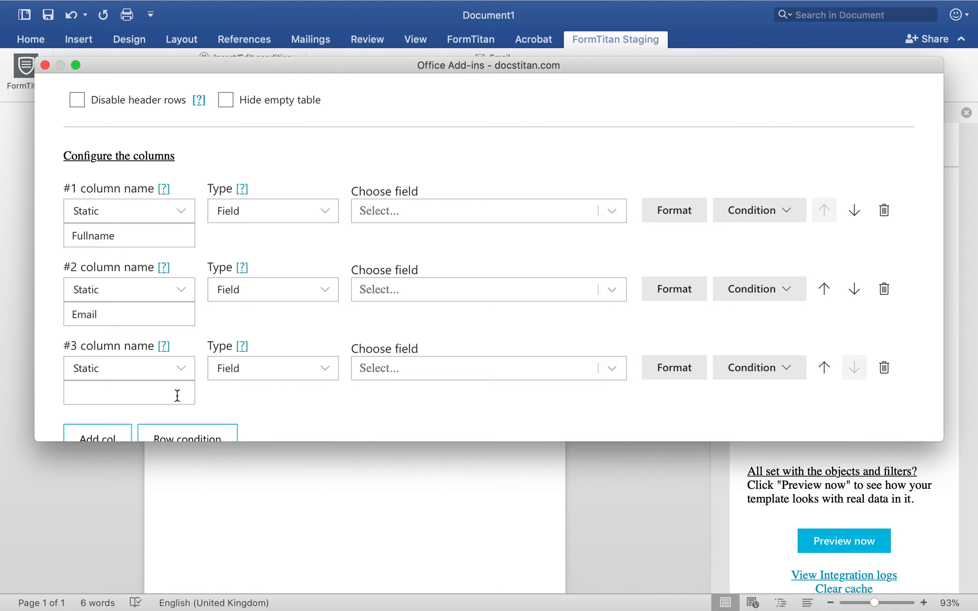
{"action": "left_click", "coordinate": [121, 388]}
{"action": "type", "text": "Account"}
Assign the Full Name field to the first column and the Email field to the second.
{"action": "left_click", "coordinate": [453, 210]}
{"action": "type", "text": "full"}
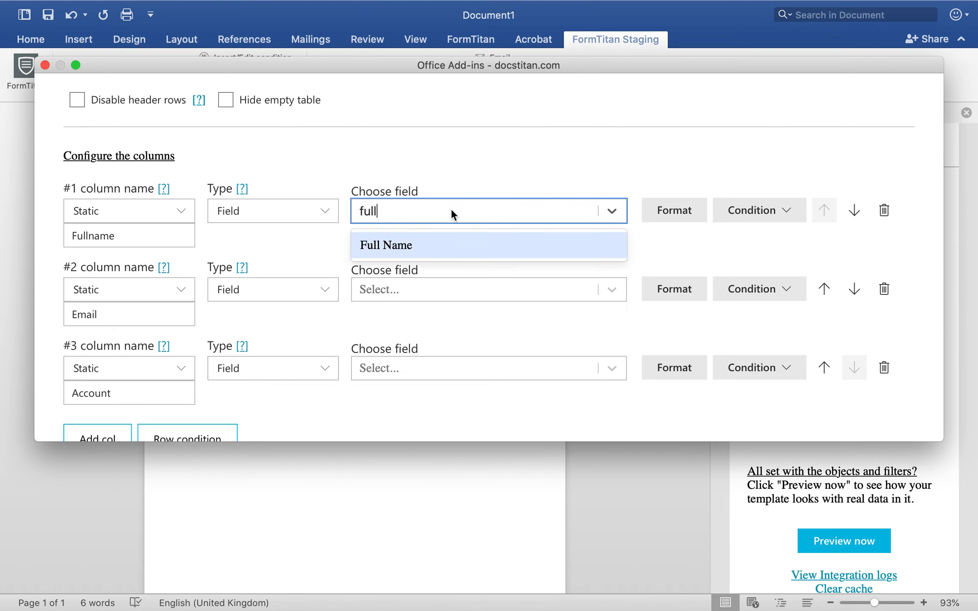
{"action": "left_click", "coordinate": [452, 244]}
{"action": "left_click", "coordinate": [426, 288]}
{"action": "type", "text": "ema"}
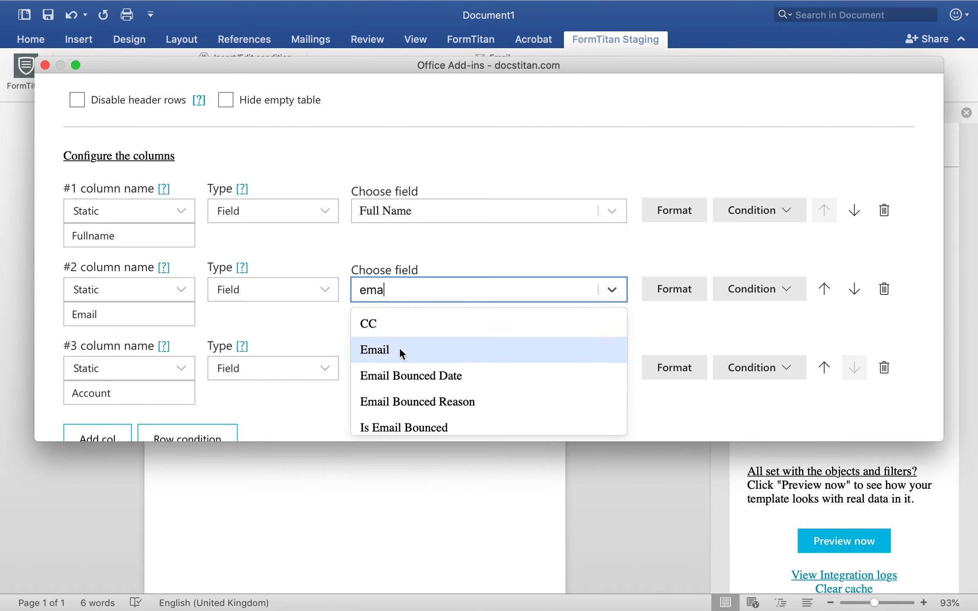
{"action": "left_click", "coordinate": [399, 351]}
Assign the Account ID field to the Account column and set its reference field to Account Name.
{"action": "left_click", "coordinate": [397, 368]}
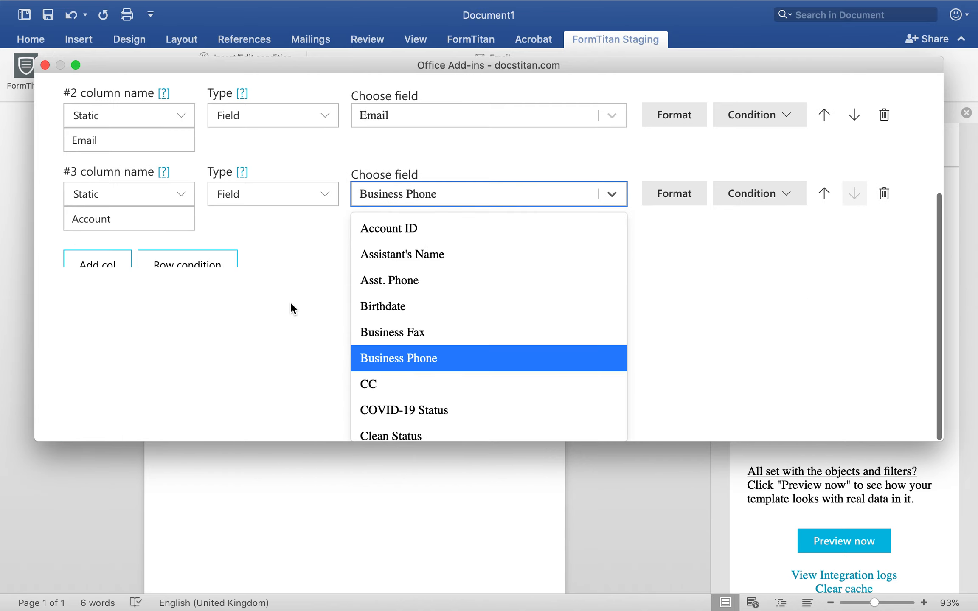
{"action": "type", "text": "name"}
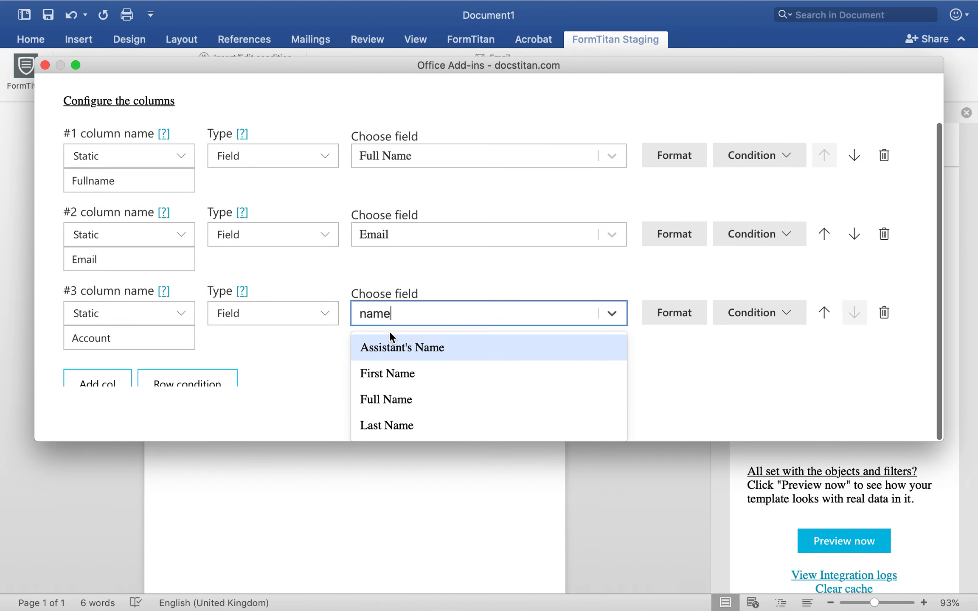
{"action": "key", "text": "BackSpace"}
{"action": "key", "text": "BackSpace"}
{"action": "key", "text": "BackSpace"}
{"action": "key", "text": "BackSpace"}
{"action": "type", "text": "acc"}
{"action": "left_click", "coordinate": [395, 373]}
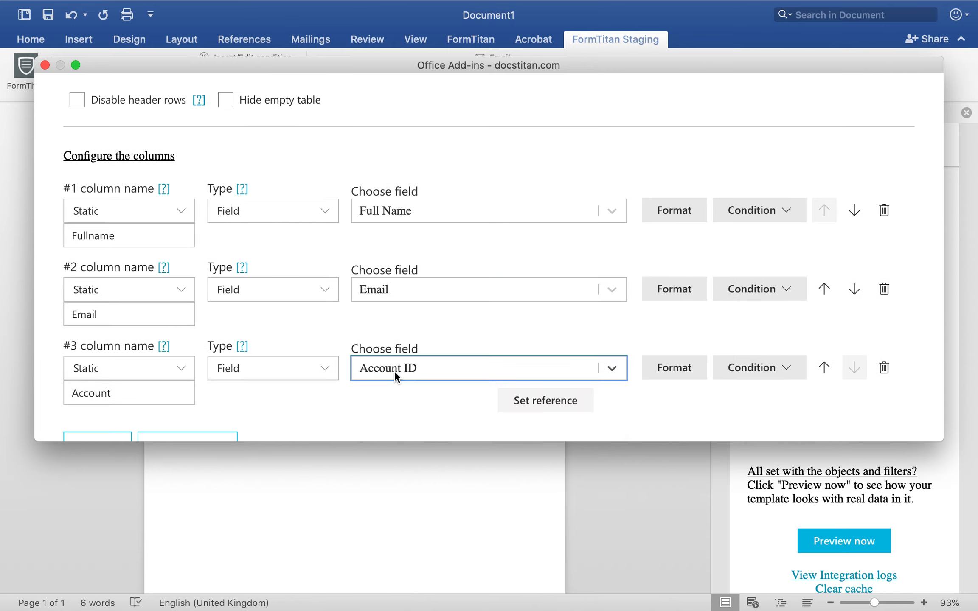
{"action": "left_click", "coordinate": [541, 402]}
{"action": "left_click", "coordinate": [528, 255]}
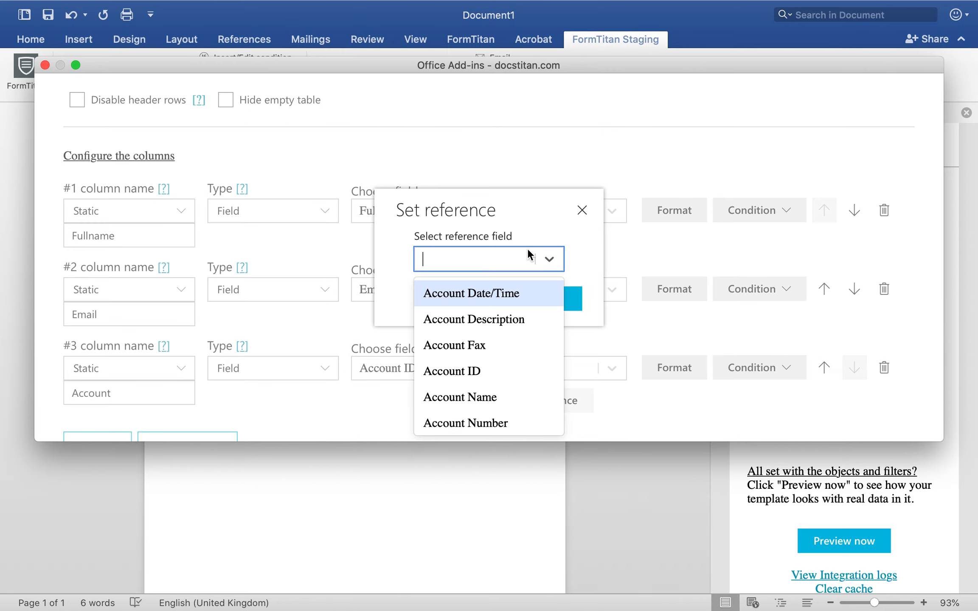
{"action": "left_click", "coordinate": [475, 396]}
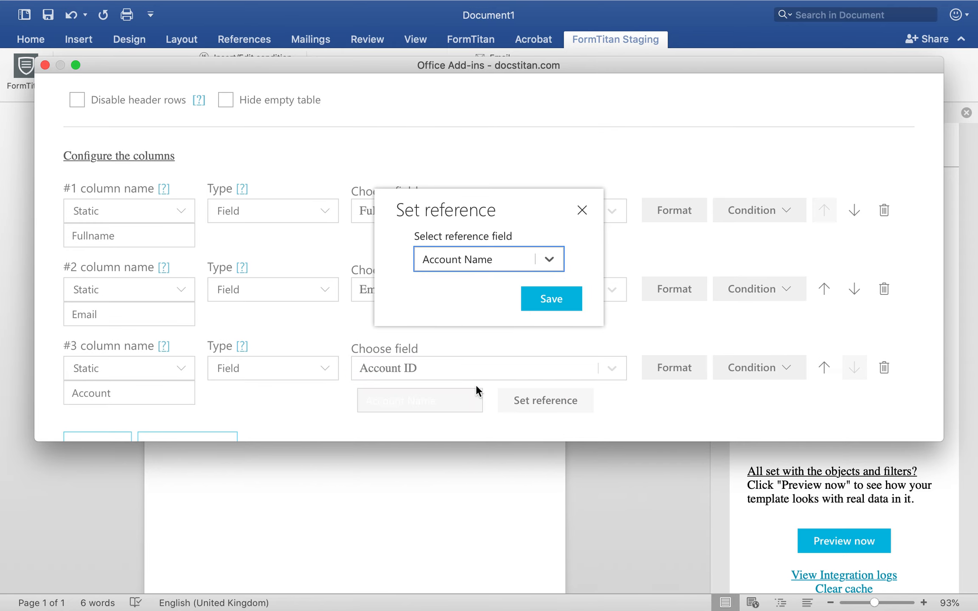
{"action": "left_click", "coordinate": [548, 297]}
Add a fourth column named "Phone" and assign the Business Phone field to it.
{"action": "scroll", "coordinate": [460, 354], "scroll_direction": "down", "scroll_amount": 5}
{"action": "left_click", "coordinate": [104, 245]}
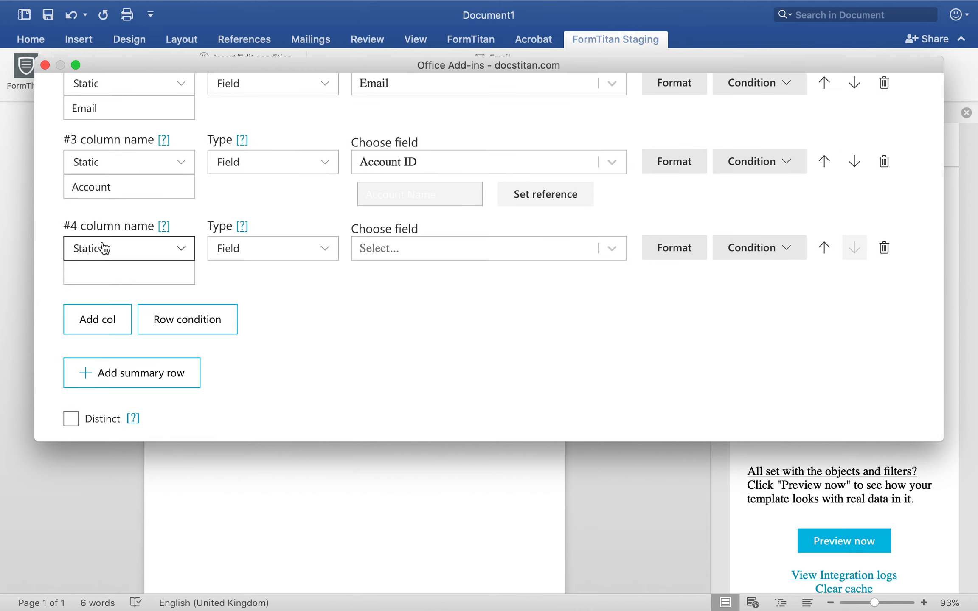
{"action": "left_click", "coordinate": [168, 271]}
{"action": "type", "text": "Phone"}
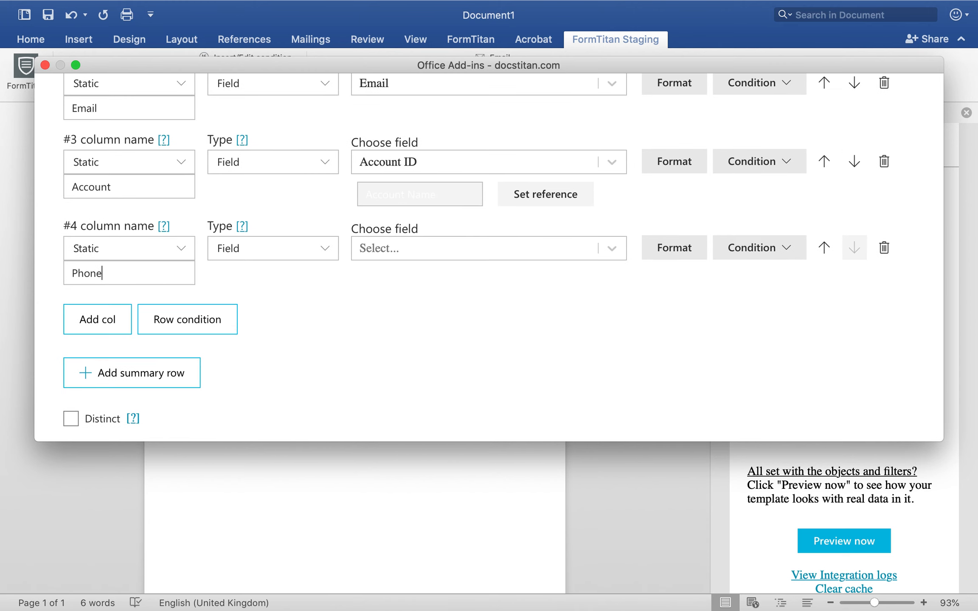
{"action": "left_click", "coordinate": [459, 246]}
{"action": "type", "text": "bus"}
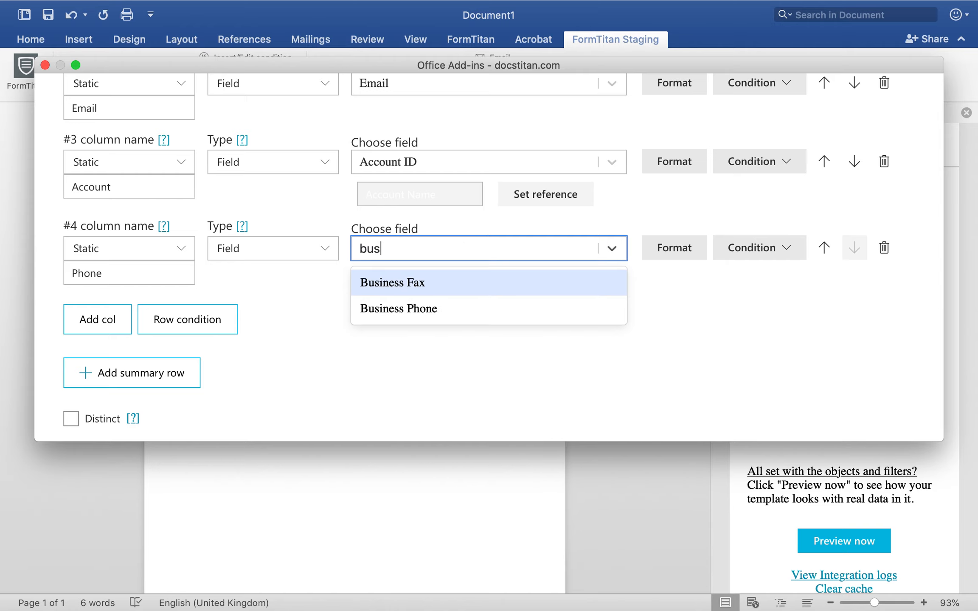
{"action": "left_click", "coordinate": [440, 304]}
Insert the configured Contact table into the section.
{"action": "scroll", "coordinate": [511, 343], "scroll_direction": "up", "scroll_amount": 4}
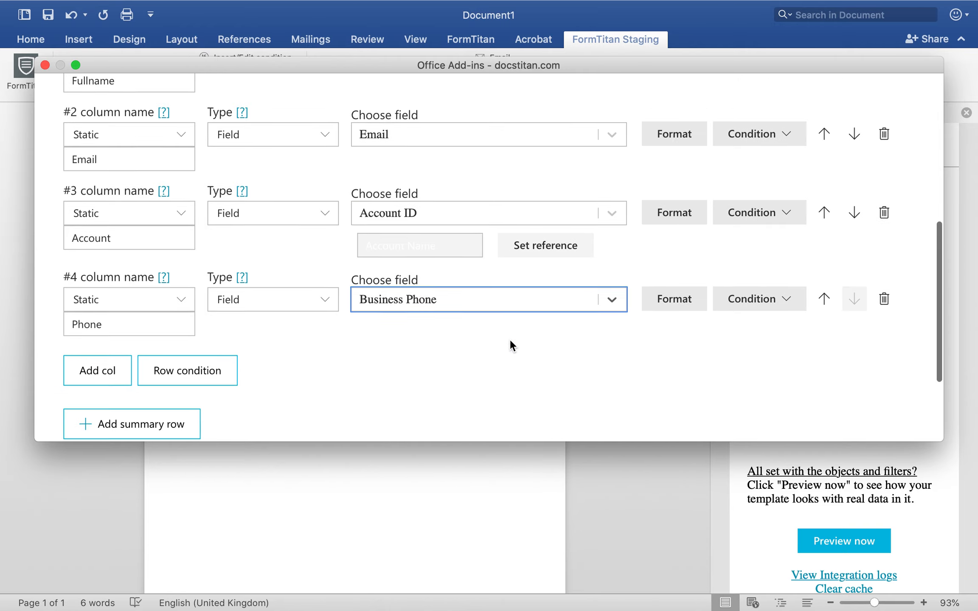
{"action": "scroll", "coordinate": [510, 346], "scroll_direction": "down", "scroll_amount": 6}
{"action": "left_click", "coordinate": [461, 412]}
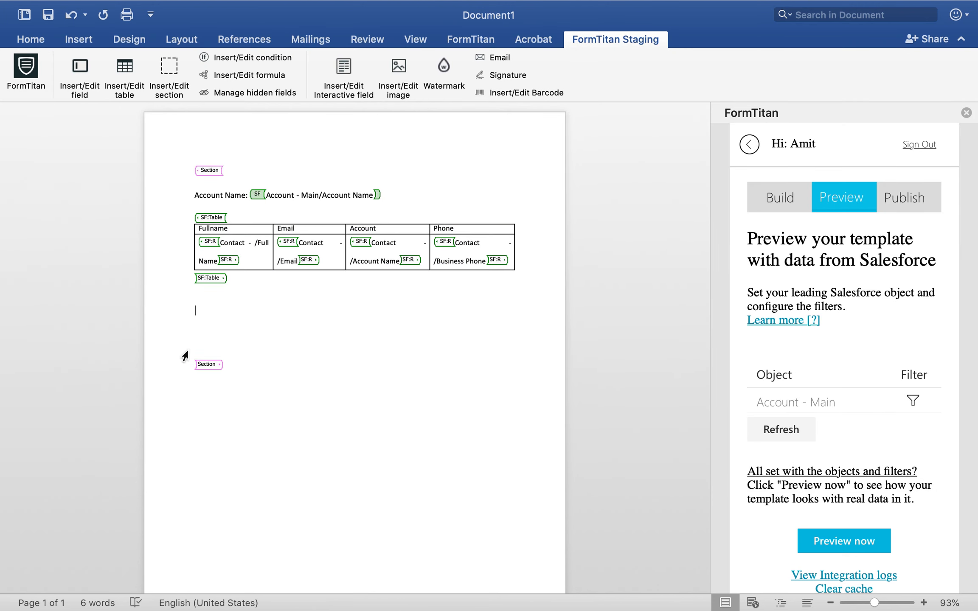
Delete the extra blank lines between the Contact table and the end of the section.
{"action": "key", "text": "BackSpace"}
{"action": "key", "text": "BackSpace"}
{"action": "key", "text": "BackSpace"}
{"action": "key", "text": "BackSpace"}
{"action": "key", "text": "BackSpace"}
{"action": "key", "text": "BackSpace"}
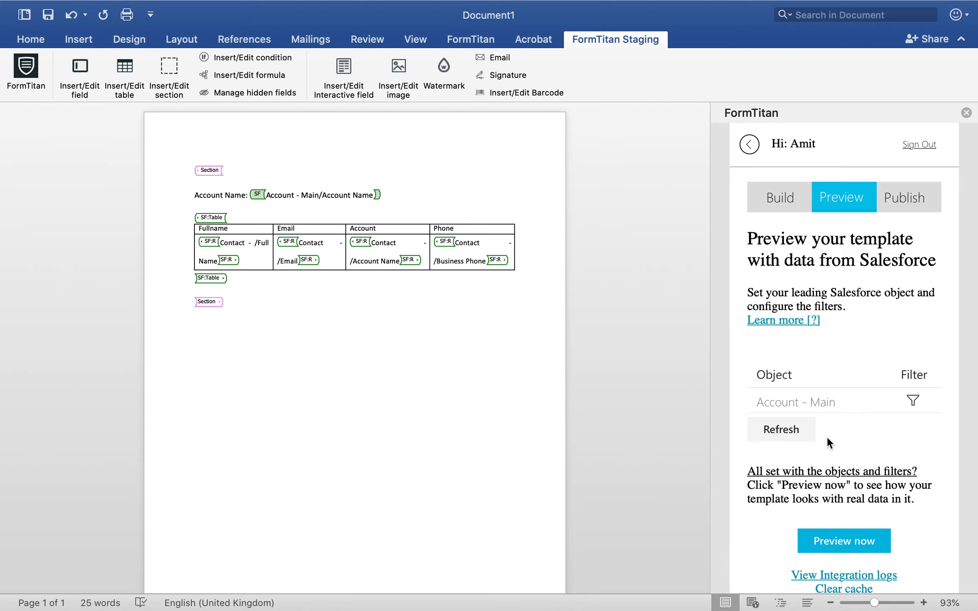
Refresh the preview objects and save a Contact filter where Account ID equals the Account ID of #1 Account - Main.
{"action": "left_click", "coordinate": [797, 427]}
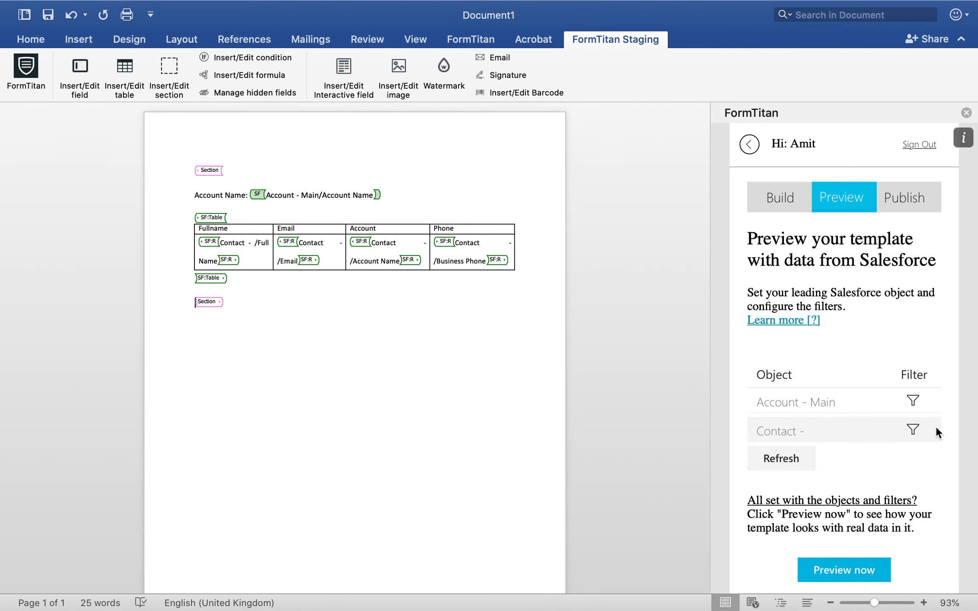
{"action": "left_click", "coordinate": [913, 430]}
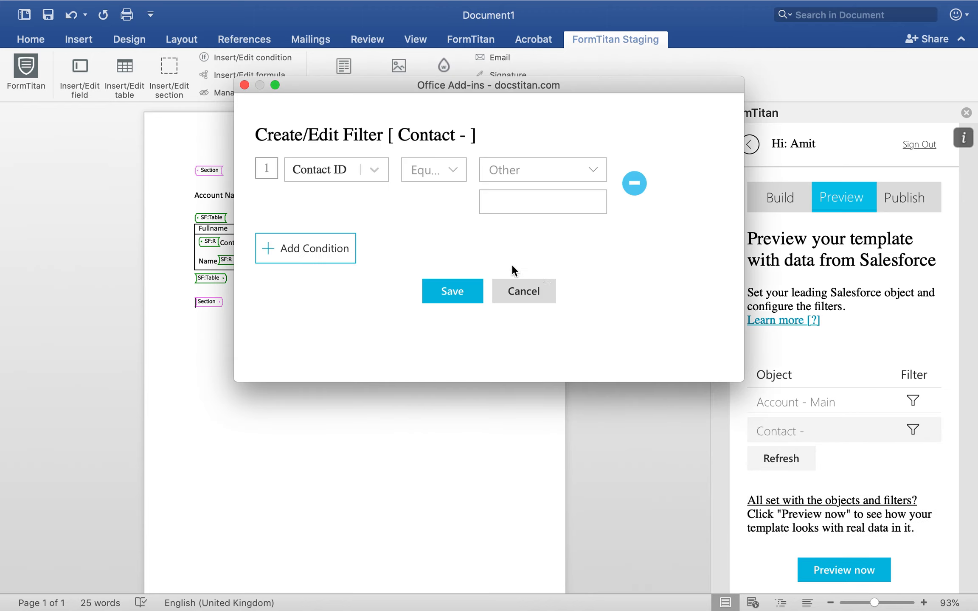
{"action": "left_click", "coordinate": [369, 172]}
{"action": "scroll", "coordinate": [336, 206], "scroll_direction": "up", "scroll_amount": 3}
{"action": "left_click", "coordinate": [330, 208]}
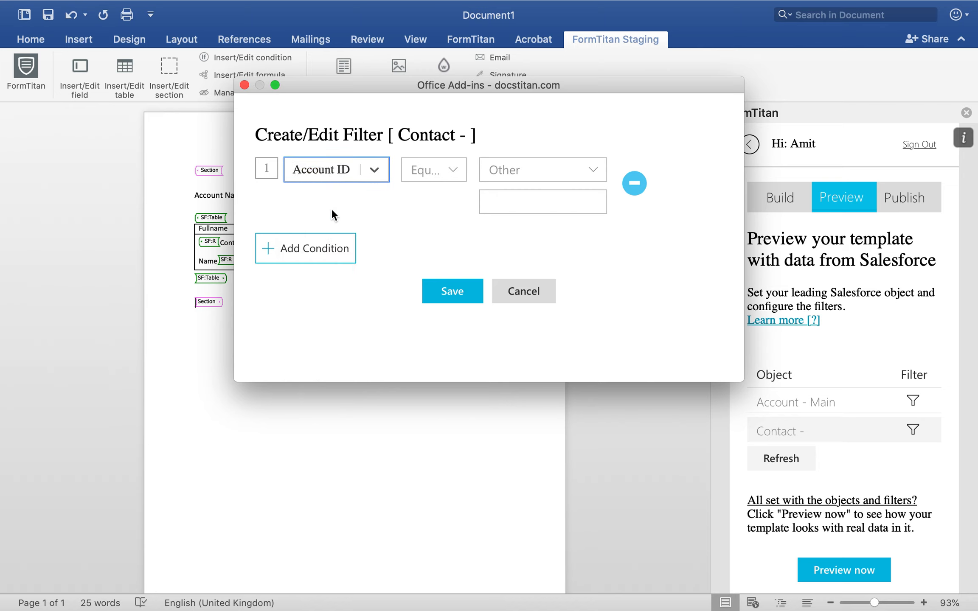
{"action": "left_click", "coordinate": [531, 169]}
{"action": "left_click", "coordinate": [531, 199]}
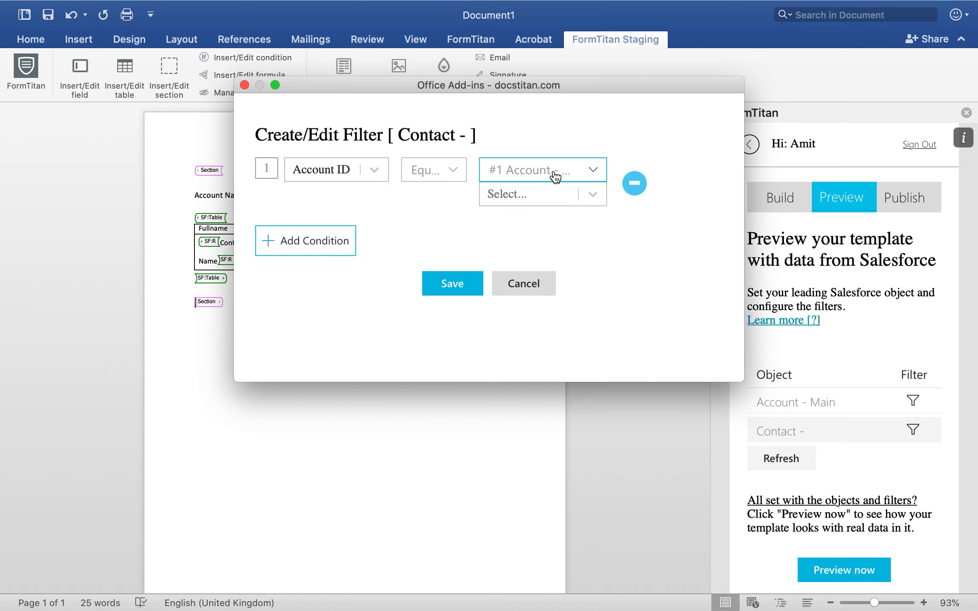
{"action": "left_click", "coordinate": [534, 204]}
{"action": "left_click", "coordinate": [527, 306]}
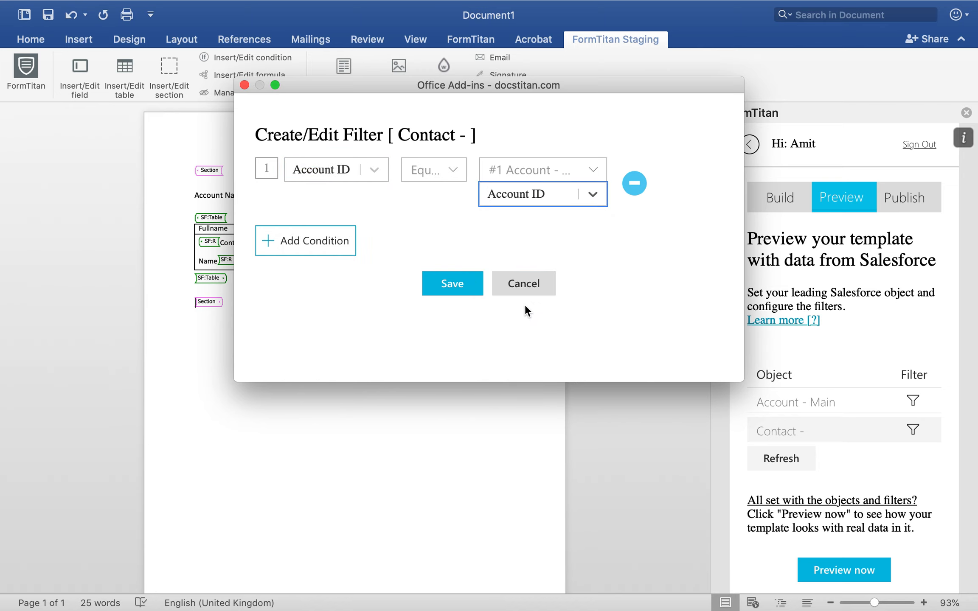
{"action": "left_click", "coordinate": [466, 291]}
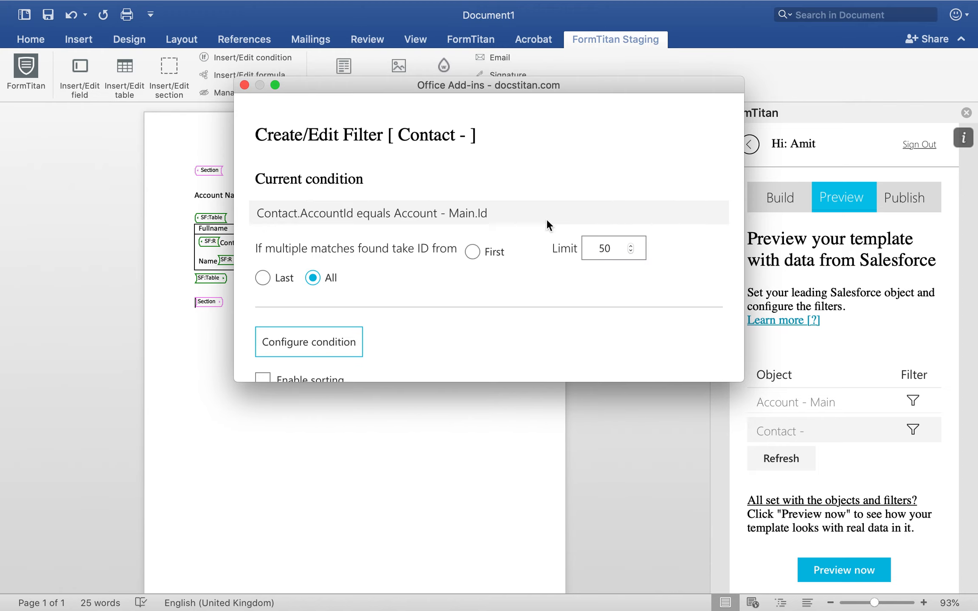
{"action": "scroll", "coordinate": [588, 318], "scroll_direction": "down", "scroll_amount": 3}
{"action": "left_click", "coordinate": [492, 353]}
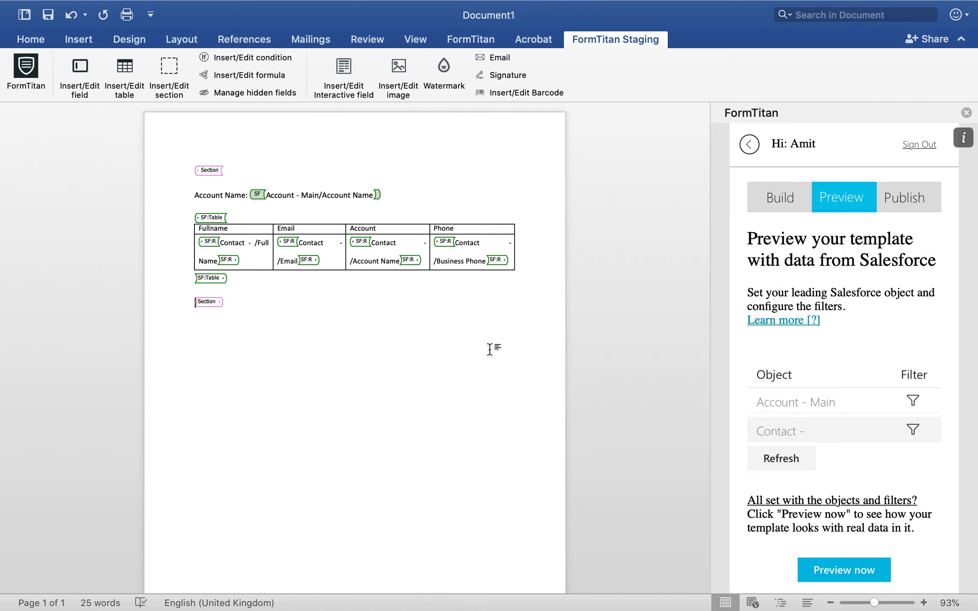
Preview the template with the Salesforce data and examine the contact table generated under each account.
{"action": "left_click", "coordinate": [861, 567]}
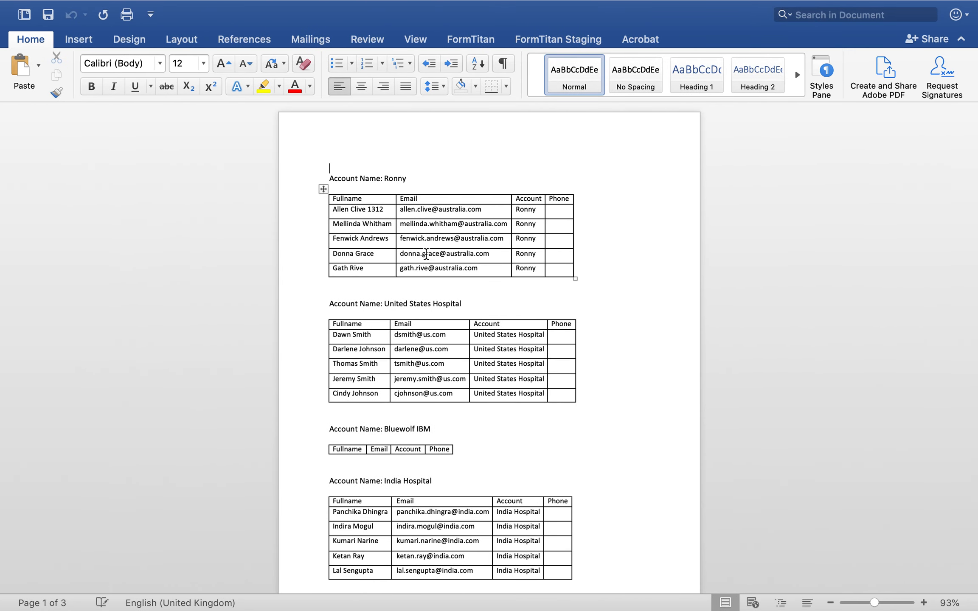
{"action": "scroll", "coordinate": [426, 254], "scroll_direction": "down", "scroll_amount": 3}
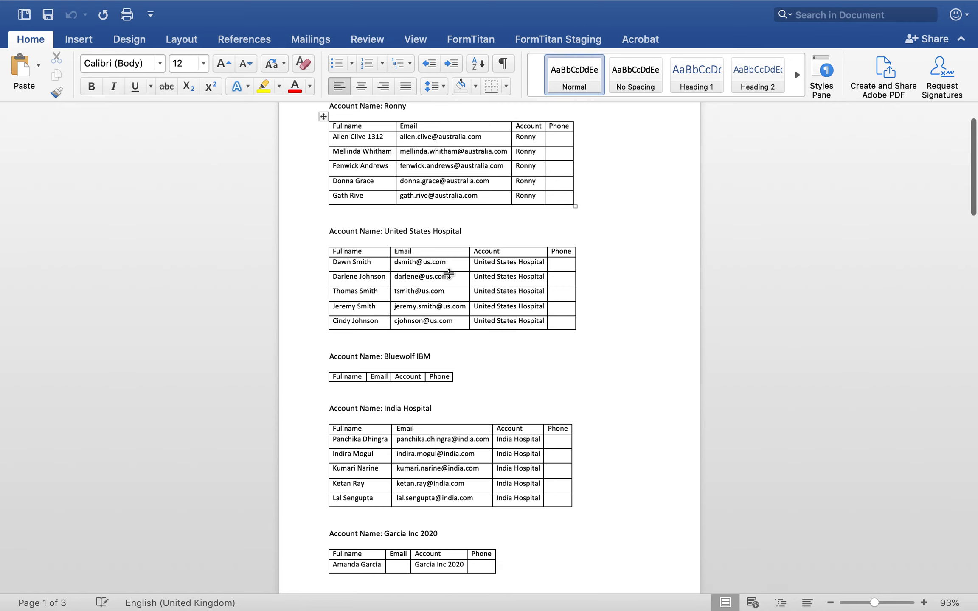
{"action": "scroll", "coordinate": [441, 332], "scroll_direction": "down", "scroll_amount": 15}
{"action": "scroll", "coordinate": [441, 334], "scroll_direction": "down", "scroll_amount": 5}
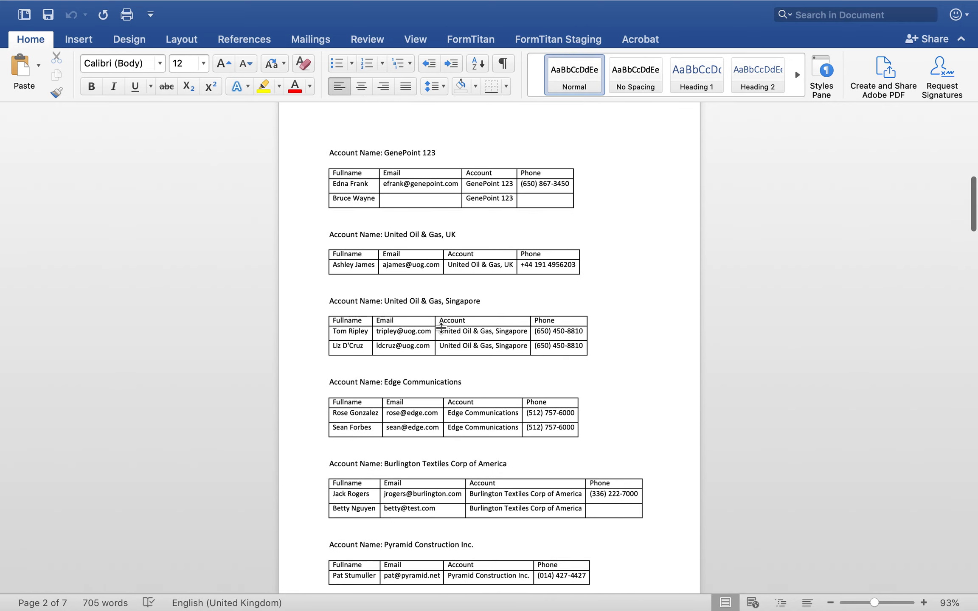
{"action": "scroll", "coordinate": [444, 314], "scroll_direction": "down", "scroll_amount": 20}
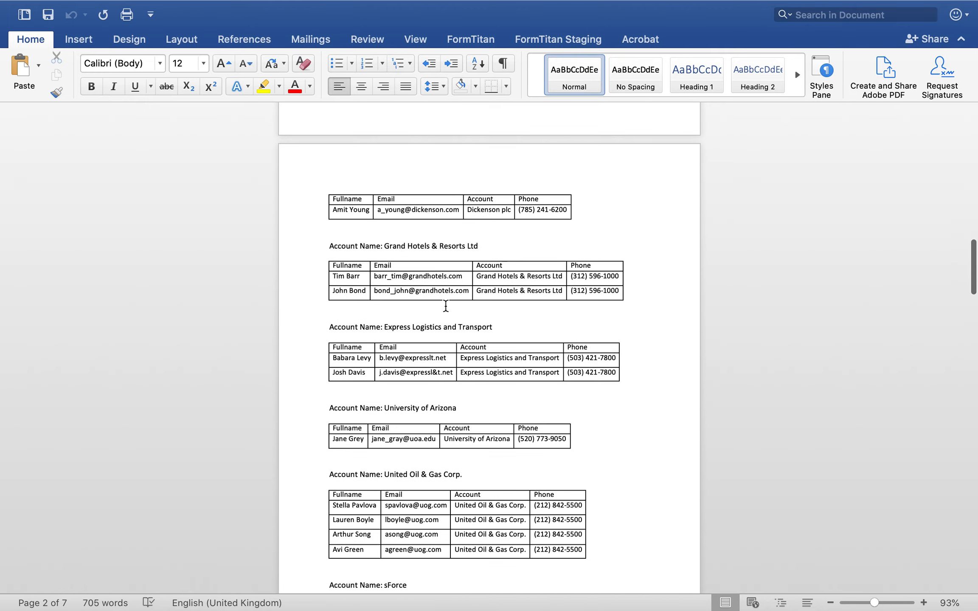
{"action": "scroll", "coordinate": [446, 306], "scroll_direction": "down", "scroll_amount": 18}
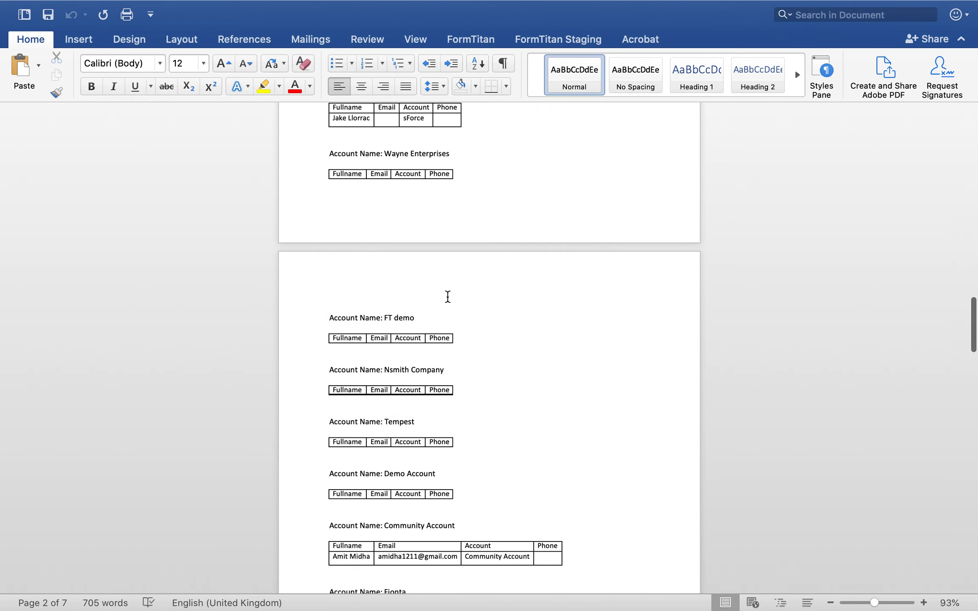
{"action": "scroll", "coordinate": [448, 297], "scroll_direction": "up", "scroll_amount": 15}
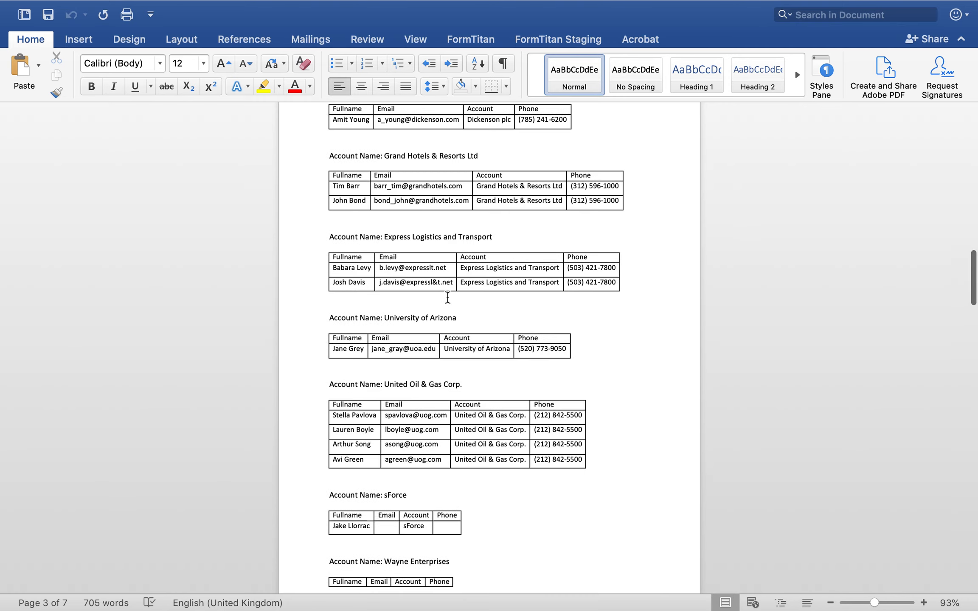
{"action": "scroll", "coordinate": [447, 292], "scroll_direction": "down", "scroll_amount": 15}
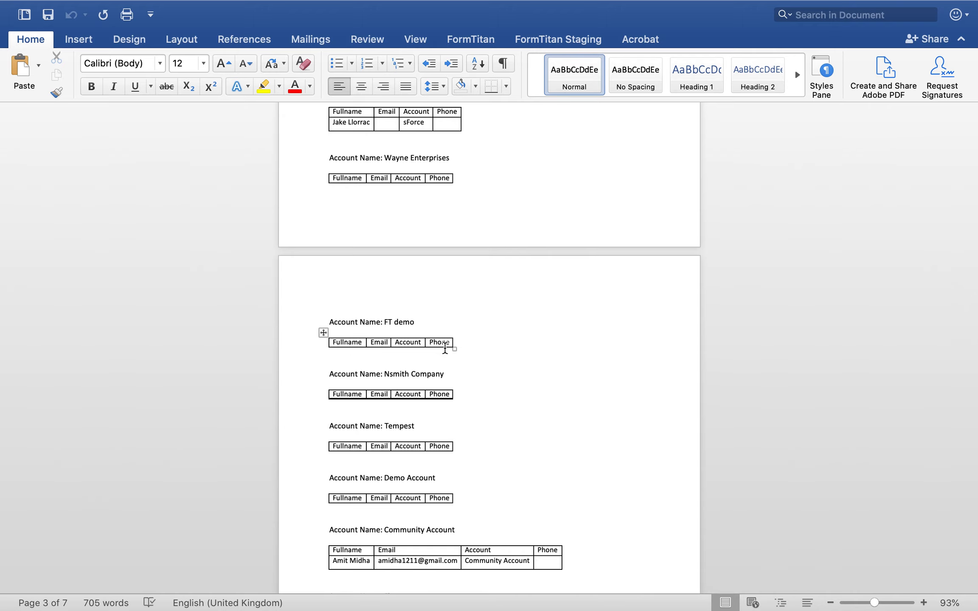
{"action": "scroll", "coordinate": [427, 399], "scroll_direction": "down", "scroll_amount": 3}
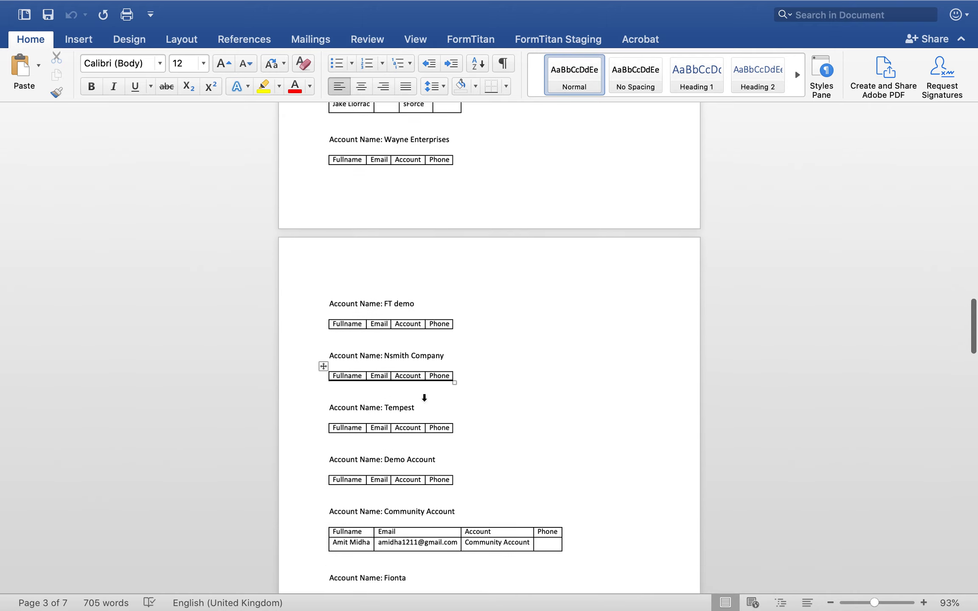
{"action": "left_click_drag", "start_coordinate": [457, 361], "coordinate": [328, 361]}
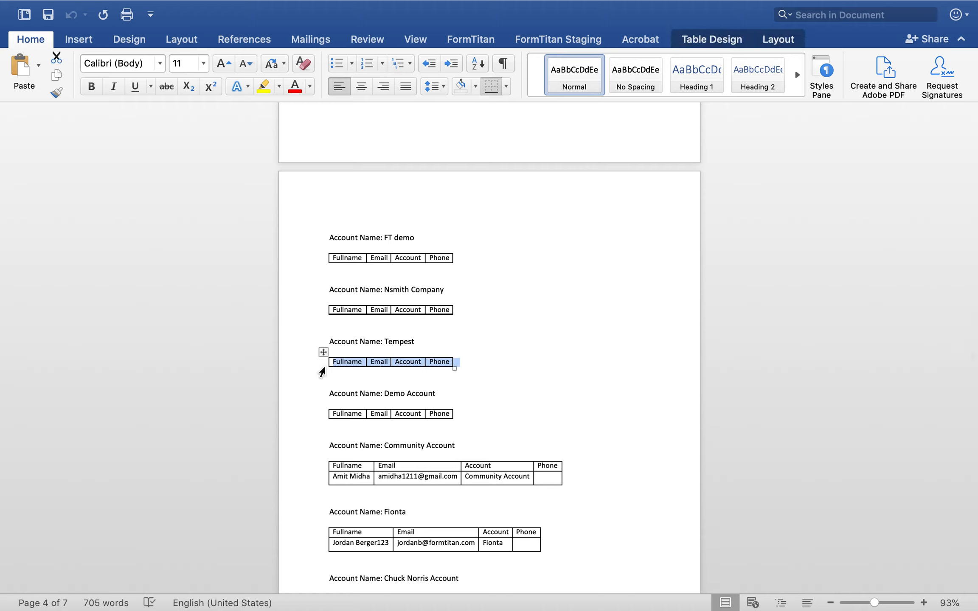
{"action": "left_click", "coordinate": [546, 364]}
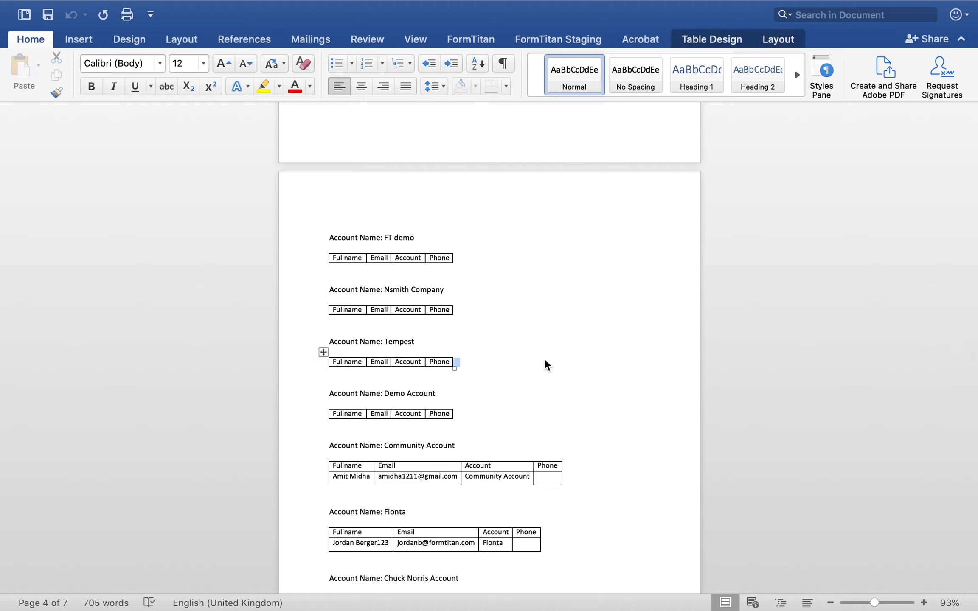
{"action": "scroll", "coordinate": [546, 363], "scroll_direction": "down", "scroll_amount": 5}
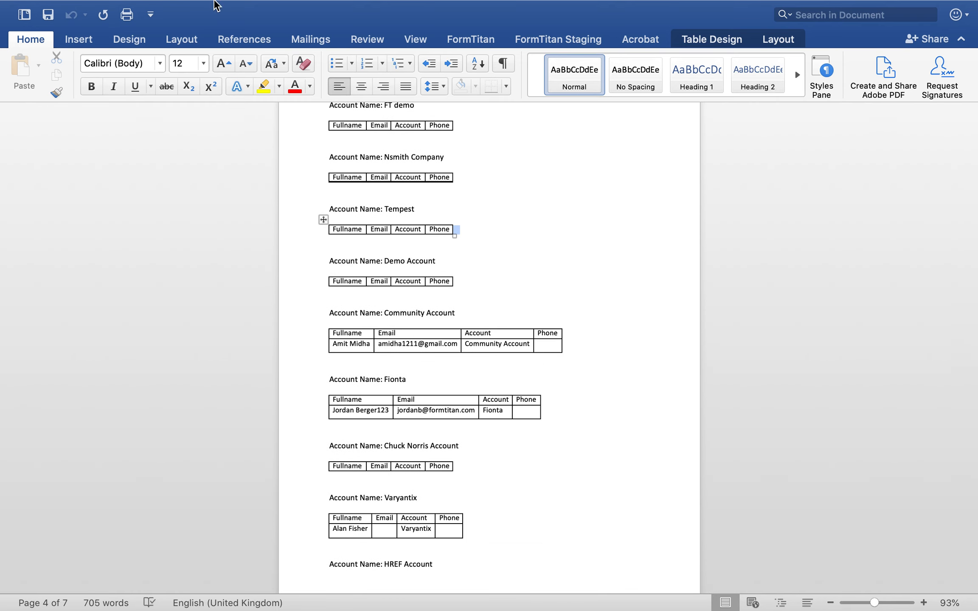
{"action": "left_click", "coordinate": [15, 33]}
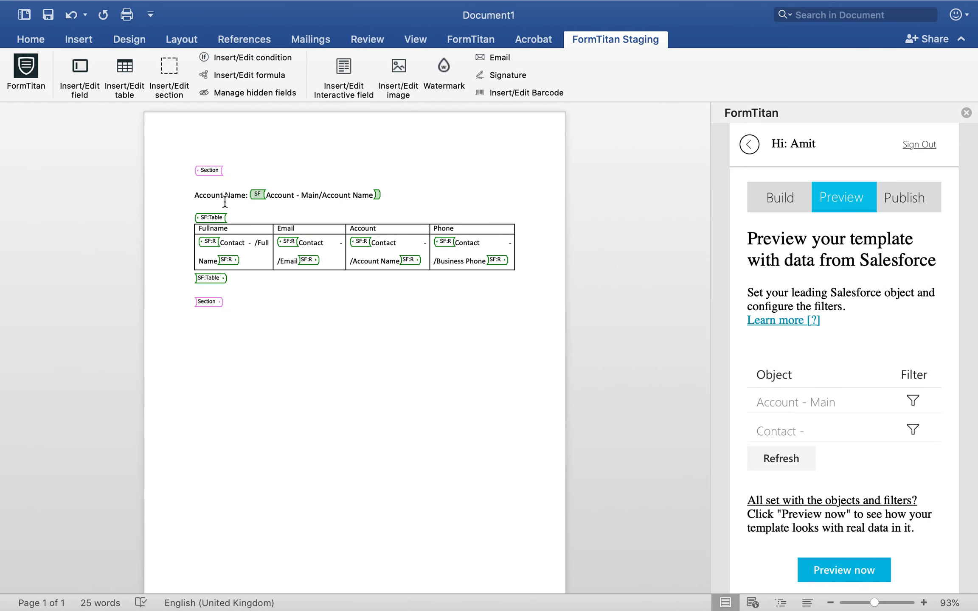
Edit the Contact table in the section to enable Hide empty table.
{"action": "left_click", "coordinate": [213, 218]}
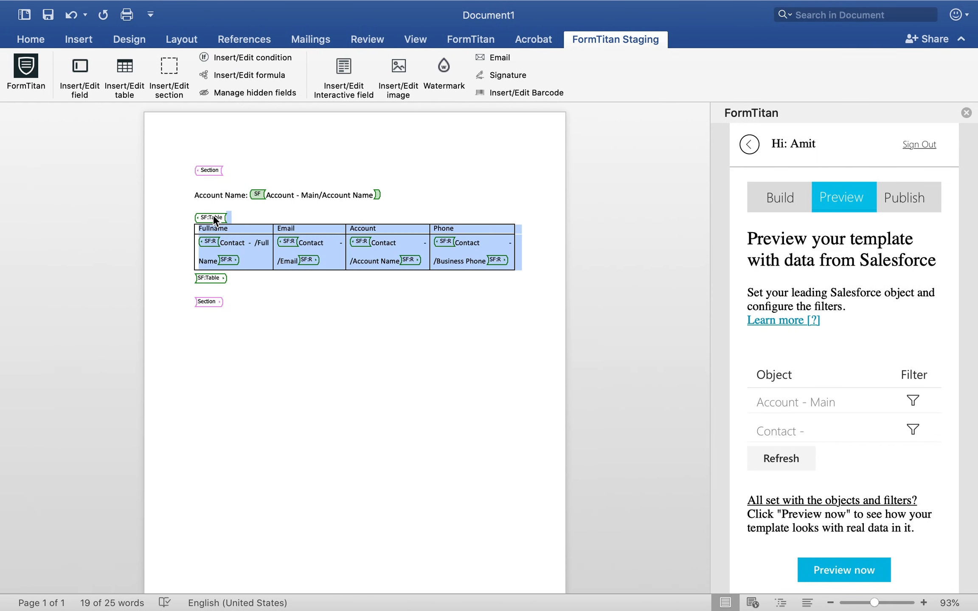
{"action": "left_click", "coordinate": [118, 75]}
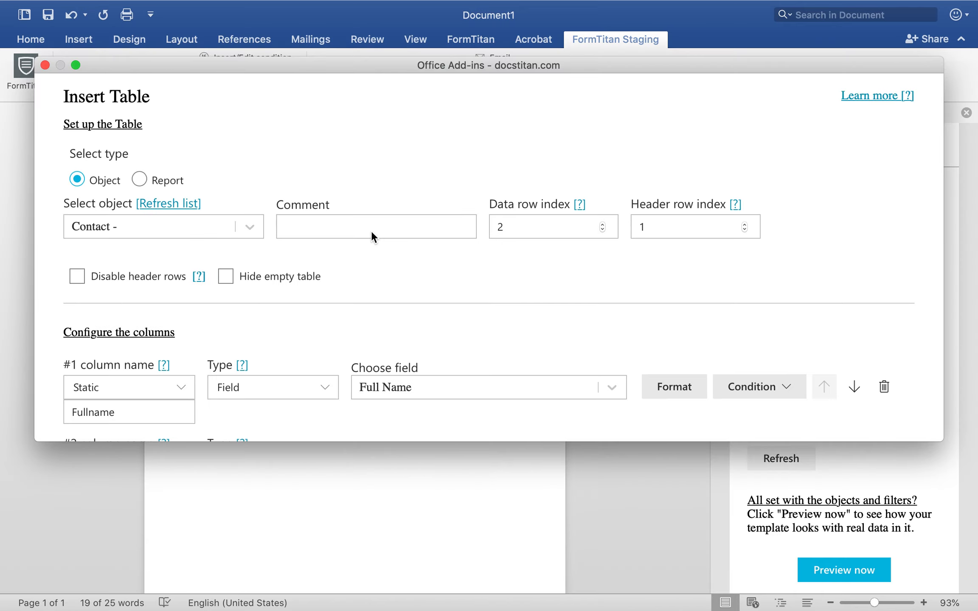
{"action": "scroll", "coordinate": [371, 231], "scroll_direction": "down", "scroll_amount": 2}
{"action": "left_click", "coordinate": [227, 233]}
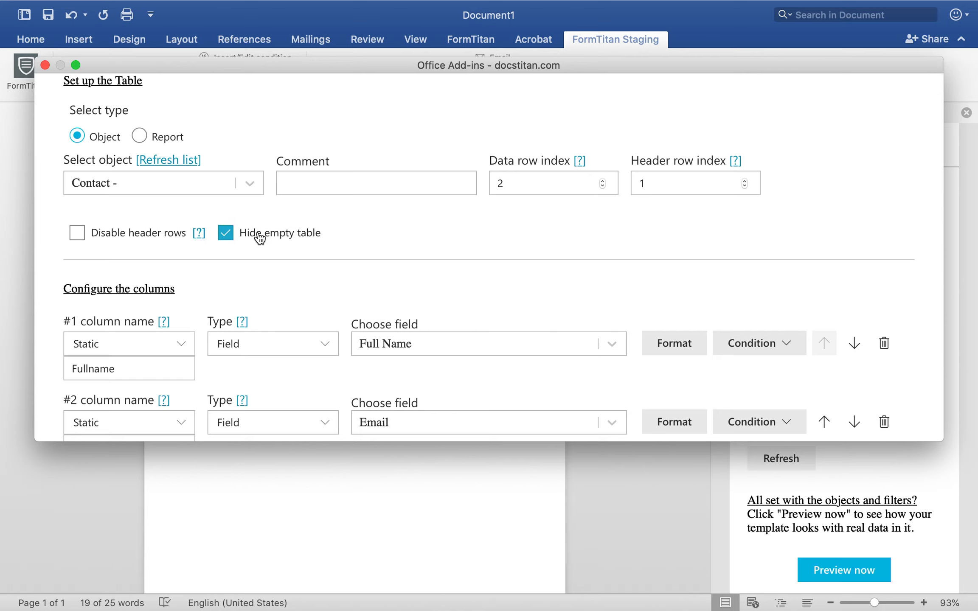
{"action": "scroll", "coordinate": [486, 292], "scroll_direction": "down", "scroll_amount": 10}
{"action": "left_click", "coordinate": [429, 416]}
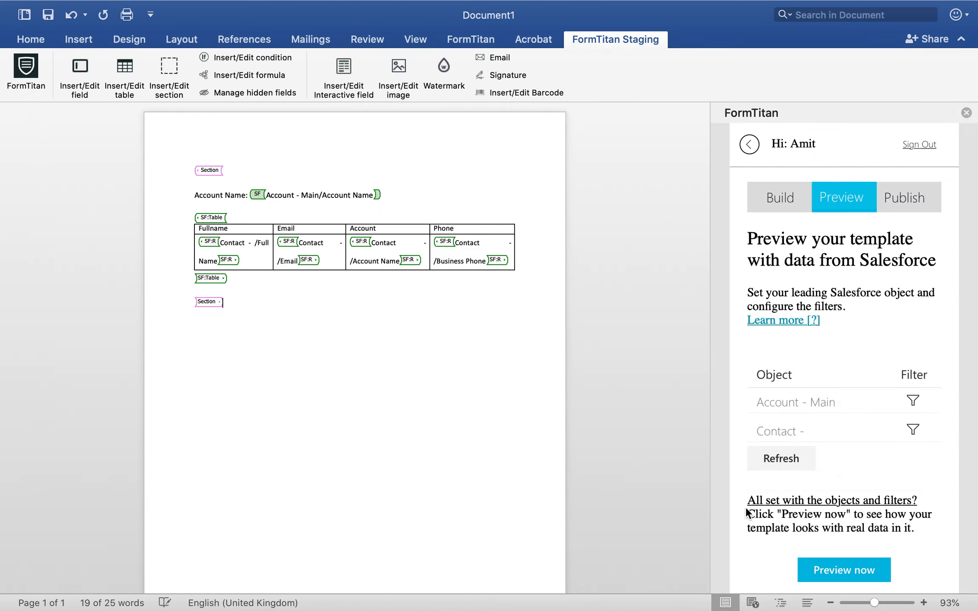
Preview the updated template with data and check the sections of accounts that have no contacts.
{"action": "left_click", "coordinate": [819, 568]}
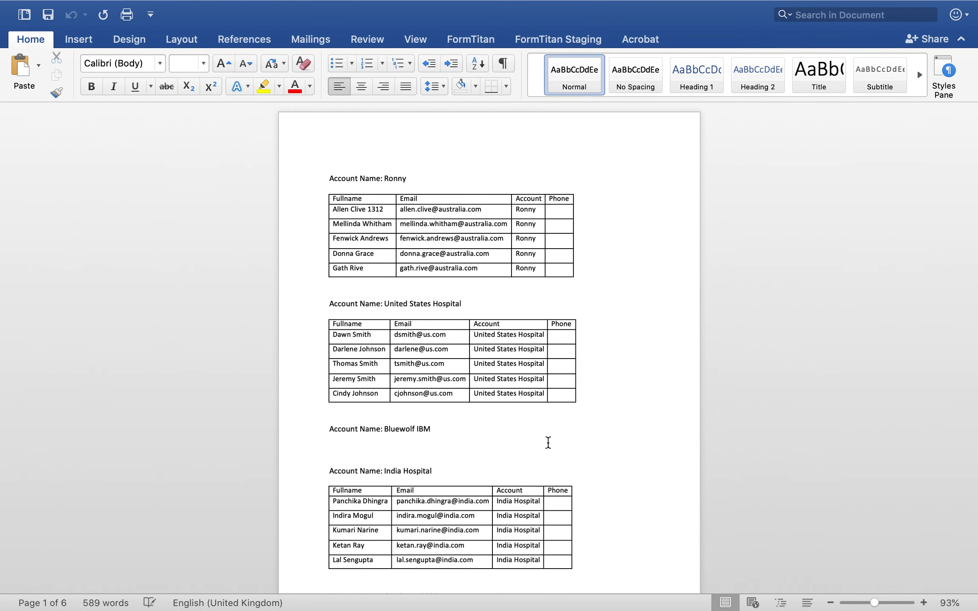
{"action": "scroll", "coordinate": [548, 442], "scroll_direction": "down", "scroll_amount": 3}
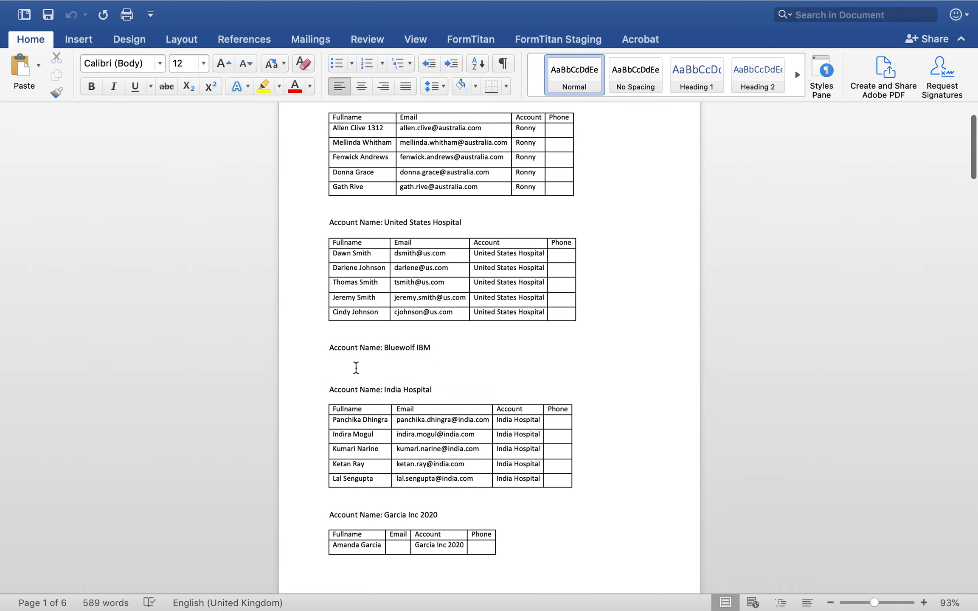
{"action": "scroll", "coordinate": [451, 370], "scroll_direction": "down", "scroll_amount": 20}
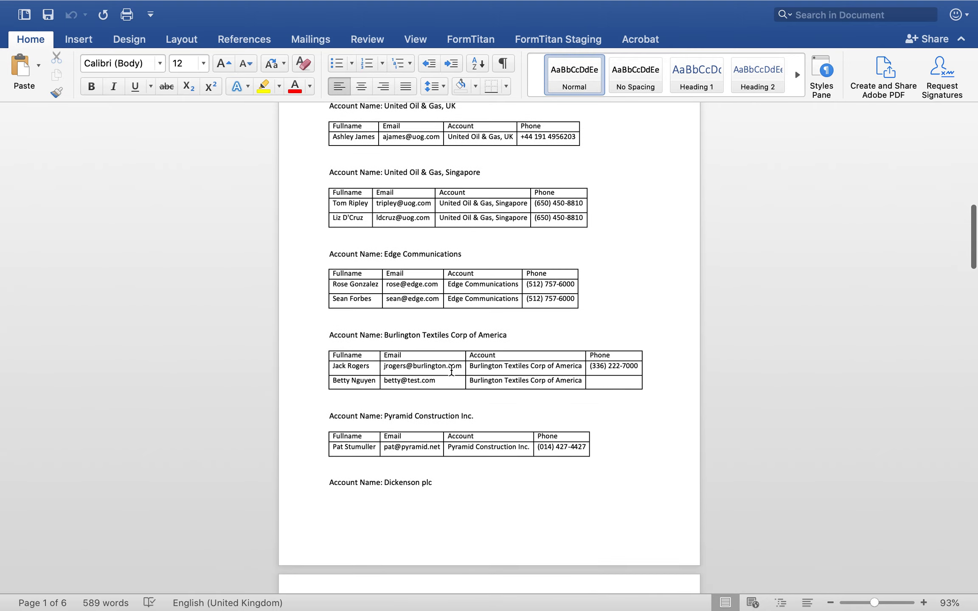
{"action": "scroll", "coordinate": [451, 369], "scroll_direction": "down", "scroll_amount": 15}
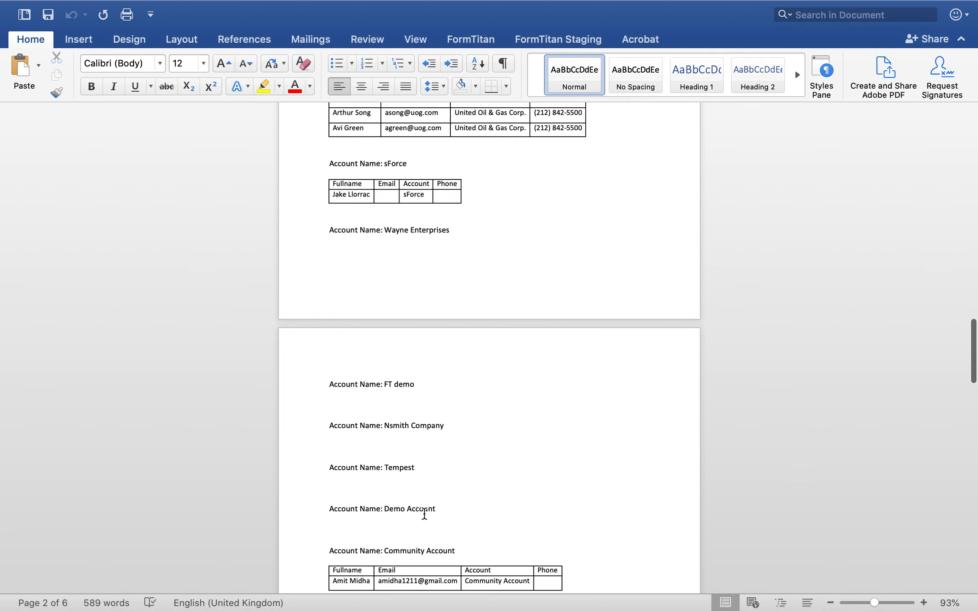
{"action": "scroll", "coordinate": [425, 513], "scroll_direction": "down", "scroll_amount": 10}
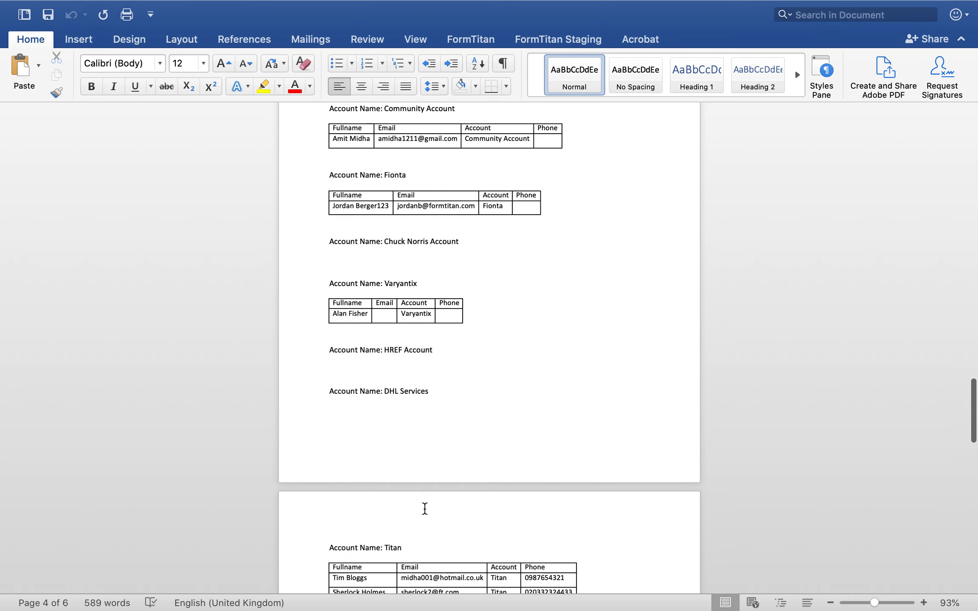
{"action": "scroll", "coordinate": [425, 509], "scroll_direction": "down", "scroll_amount": 9}
{"action": "scroll", "coordinate": [425, 508], "scroll_direction": "down", "scroll_amount": 1}
{"action": "scroll", "coordinate": [425, 508], "scroll_direction": "up", "scroll_amount": 2}
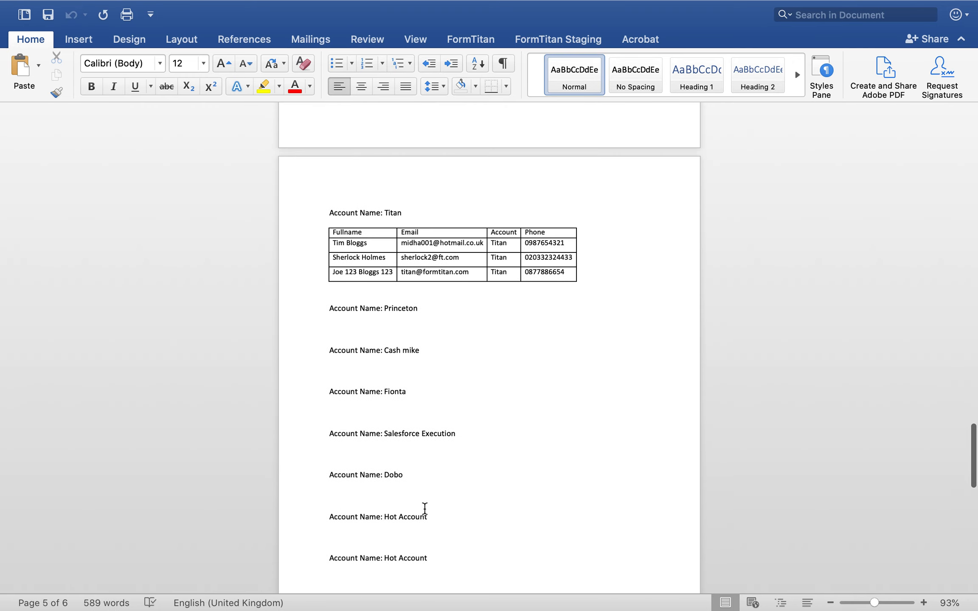
{"action": "scroll", "coordinate": [425, 509], "scroll_direction": "up", "scroll_amount": 1}
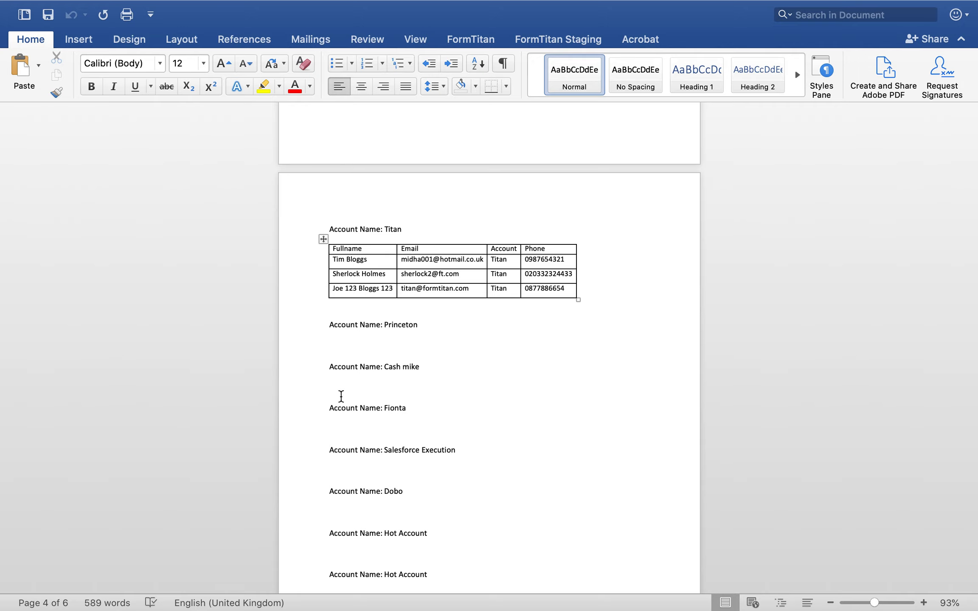
{"action": "scroll", "coordinate": [438, 500], "scroll_direction": "down", "scroll_amount": 12}
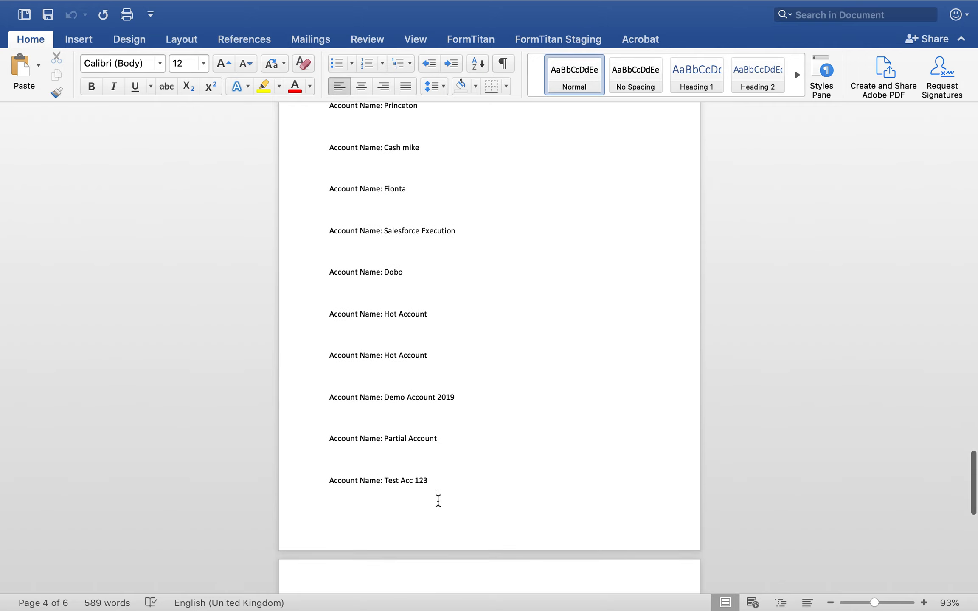
{"action": "scroll", "coordinate": [438, 501], "scroll_direction": "down", "scroll_amount": 5}
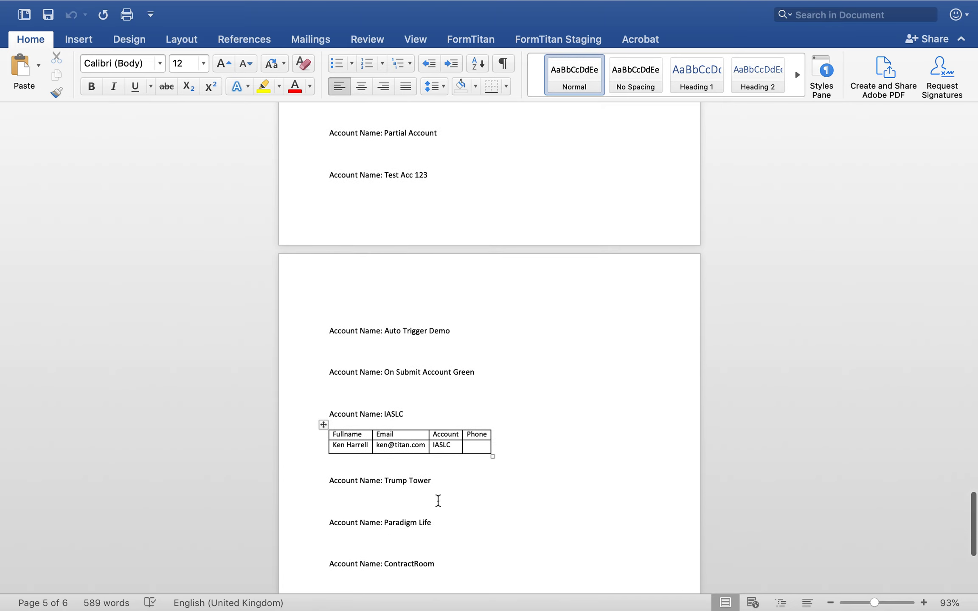
{"action": "scroll", "coordinate": [438, 501], "scroll_direction": "up", "scroll_amount": 20}
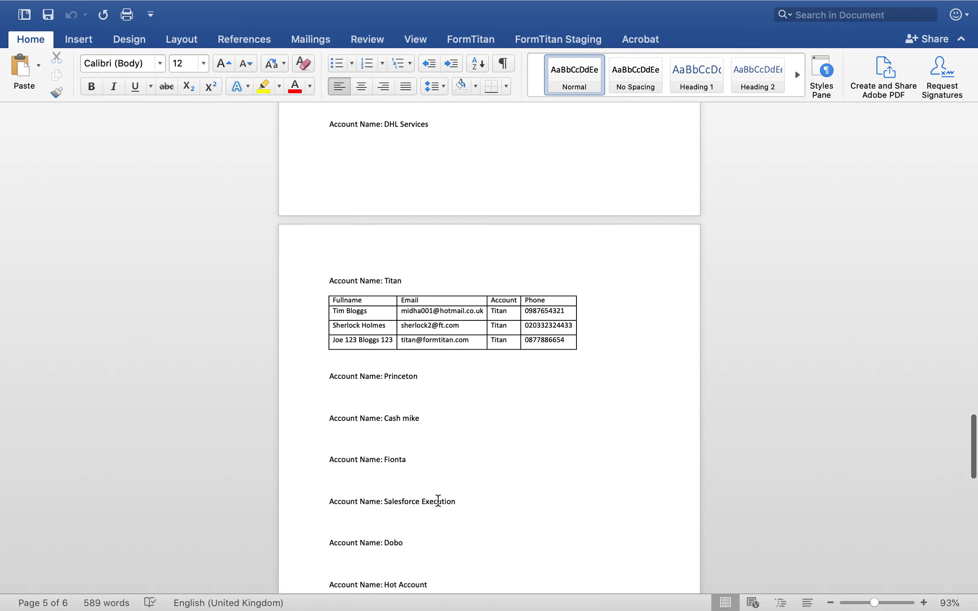
{"action": "scroll", "coordinate": [438, 501], "scroll_direction": "up", "scroll_amount": 1}
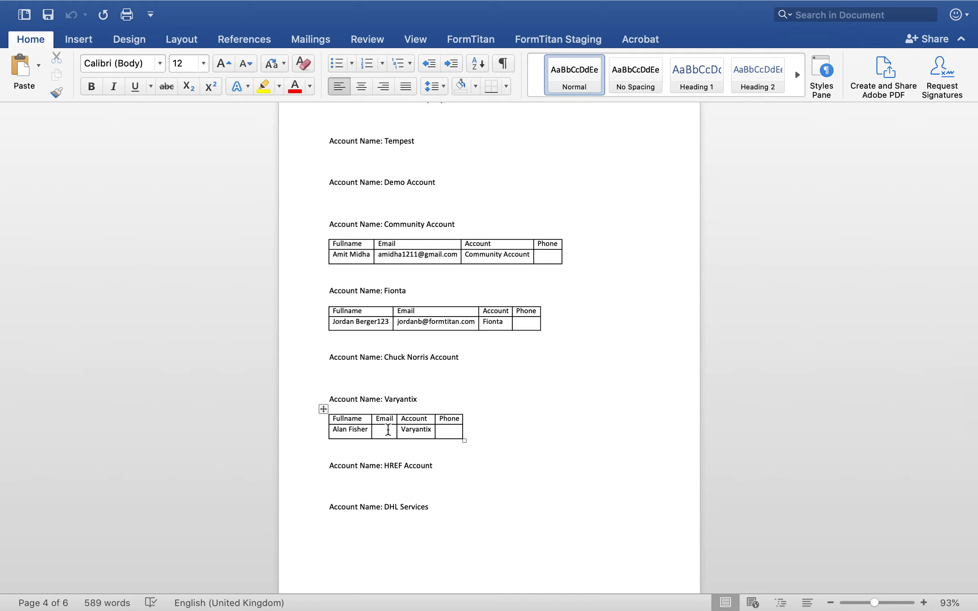
{"action": "mouse_move", "coordinate": [90, 9]}
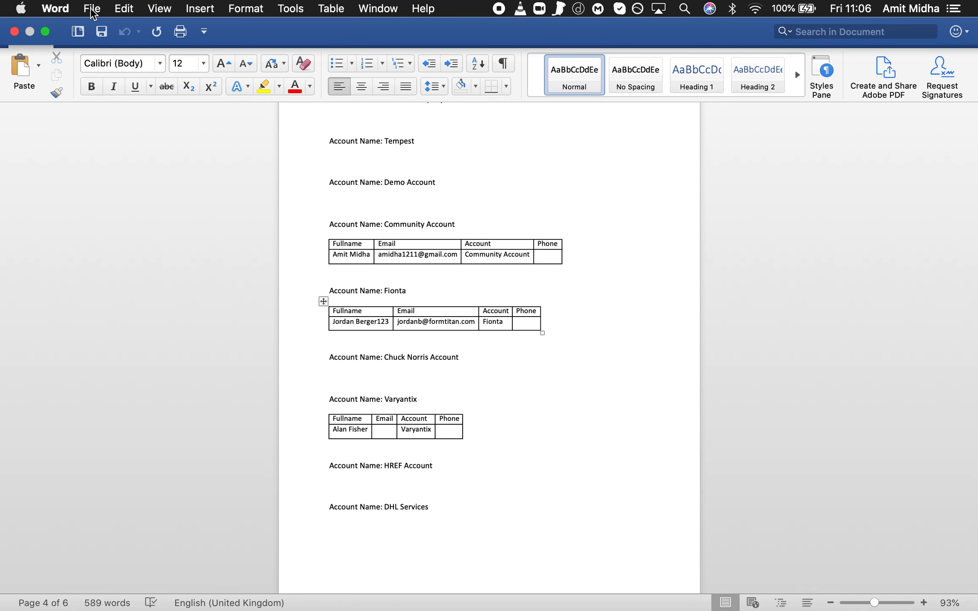
Close the preview and open a cell condition for the Phone column of the Contact table in the section.
{"action": "left_click", "coordinate": [14, 32]}
{"action": "left_click", "coordinate": [205, 215]}
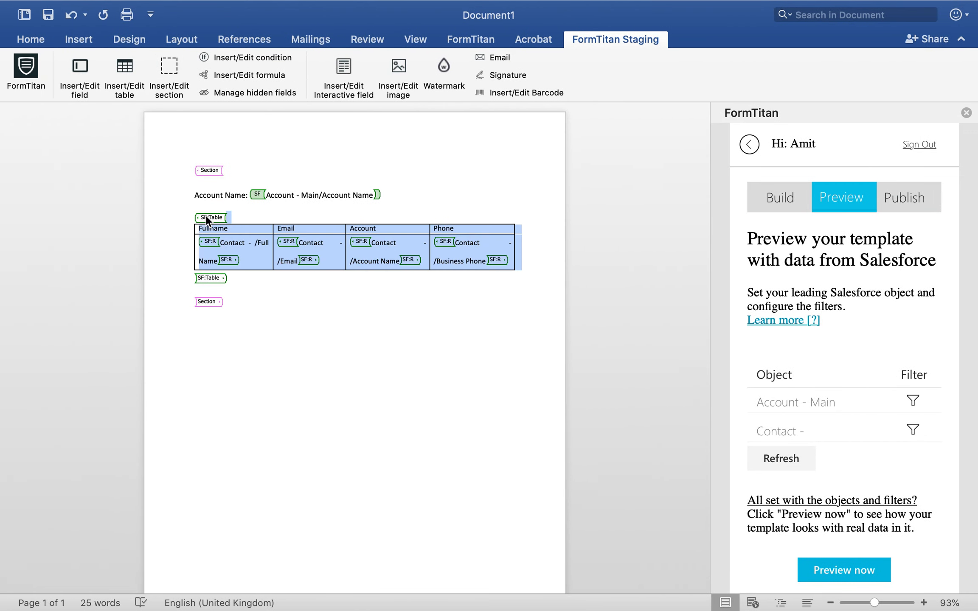
{"action": "left_click", "coordinate": [117, 76]}
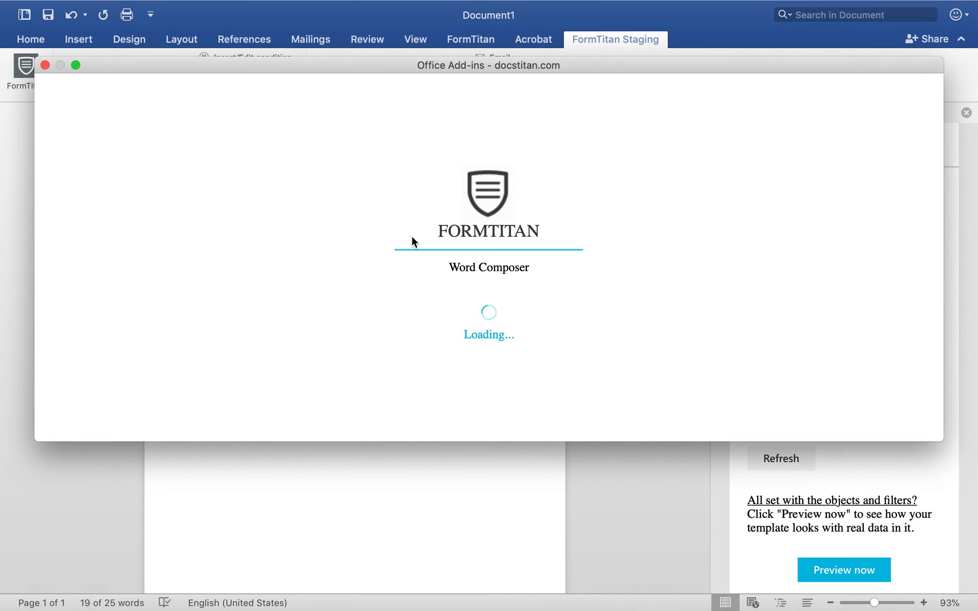
{"action": "scroll", "coordinate": [496, 297], "scroll_direction": "down", "scroll_amount": 7}
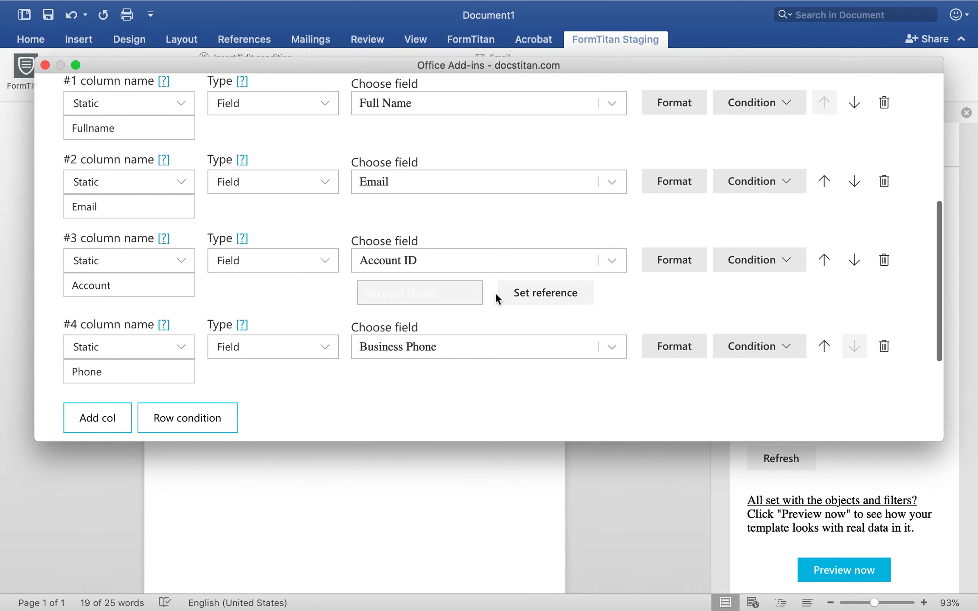
{"action": "left_click", "coordinate": [769, 356]}
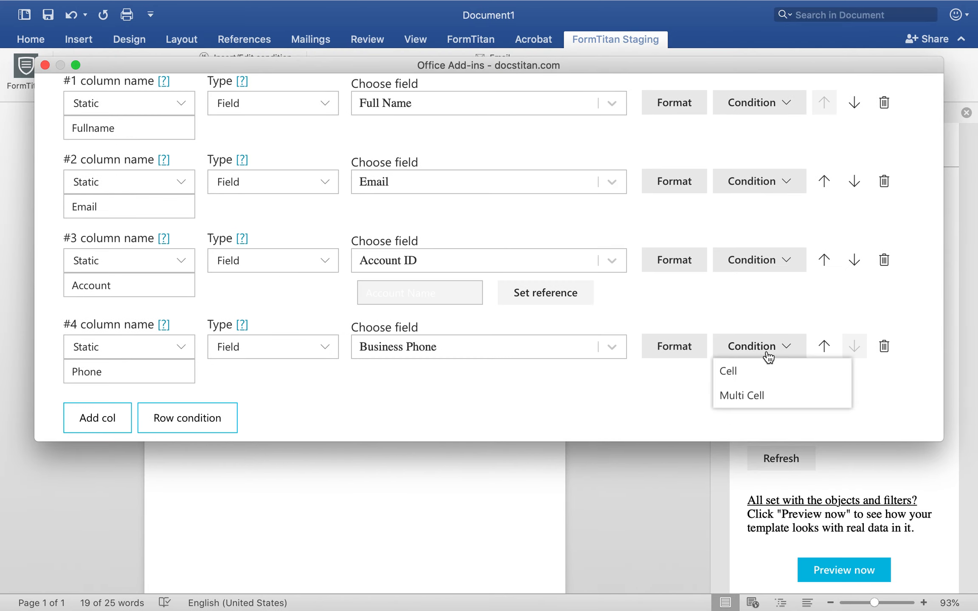
{"action": "left_click", "coordinate": [749, 377]}
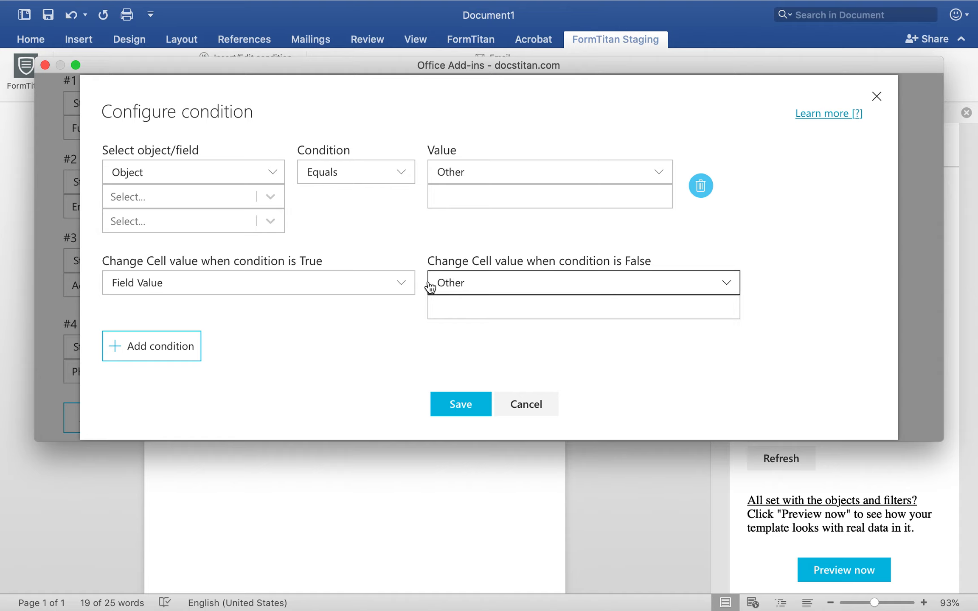
Set the condition to test whether the Business Phone field of the Contact object is empty.
{"action": "left_click", "coordinate": [220, 198]}
{"action": "left_click", "coordinate": [159, 251]}
{"action": "left_click", "coordinate": [186, 221]}
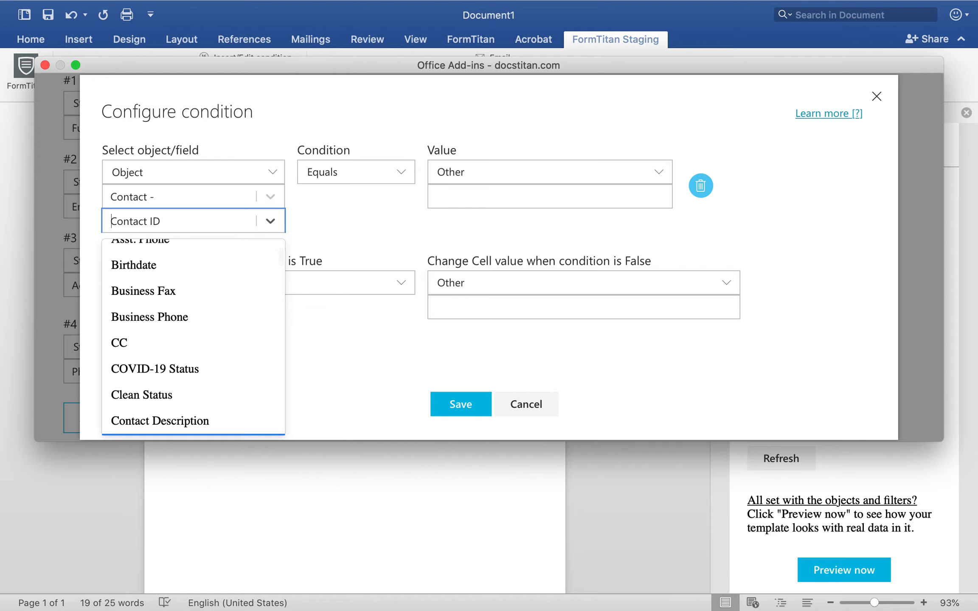
{"action": "type", "text": "bu"}
{"action": "left_click", "coordinate": [171, 282]}
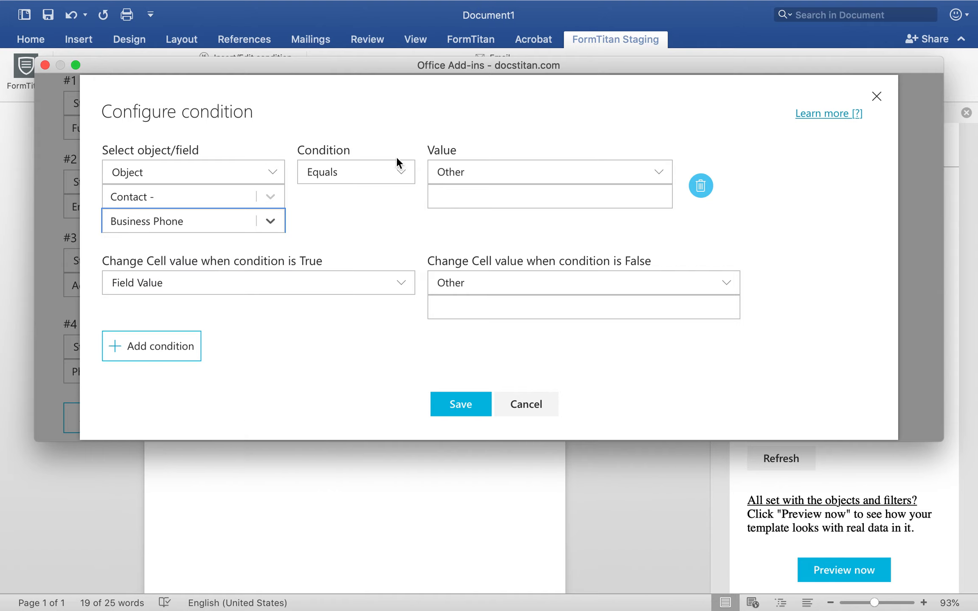
{"action": "left_click", "coordinate": [380, 172]}
{"action": "left_click", "coordinate": [338, 345]}
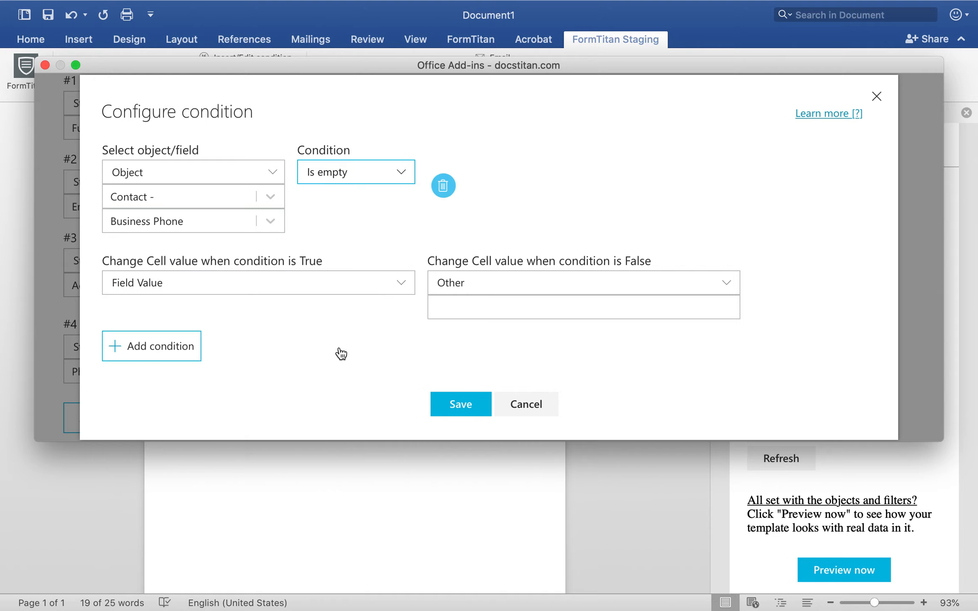
Set the cell value for a false condition to "No Business Phone Available", save the condition and recreate the table.
{"action": "left_click", "coordinate": [333, 281]}
{"action": "left_click", "coordinate": [353, 235]}
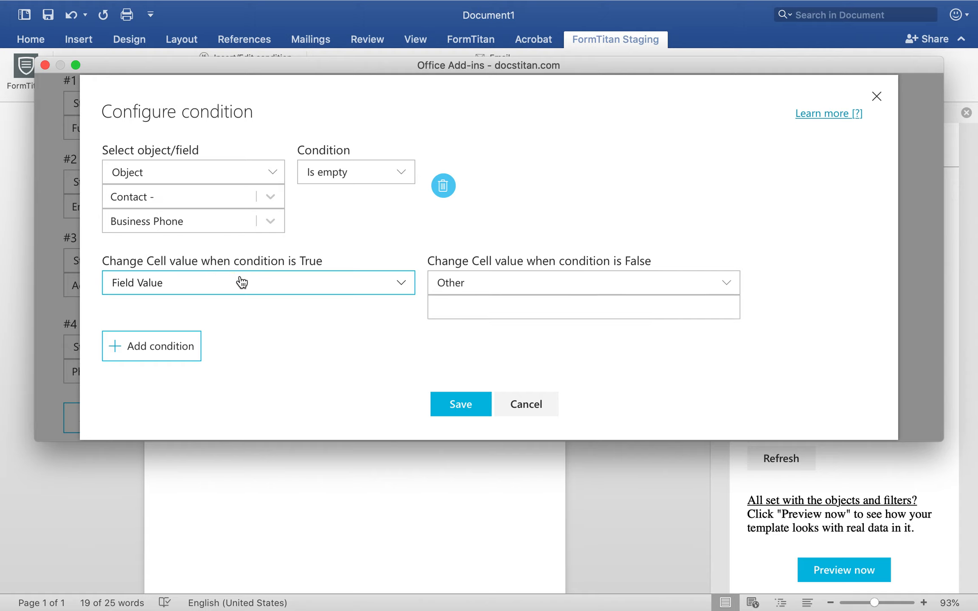
{"action": "left_click", "coordinate": [250, 290]}
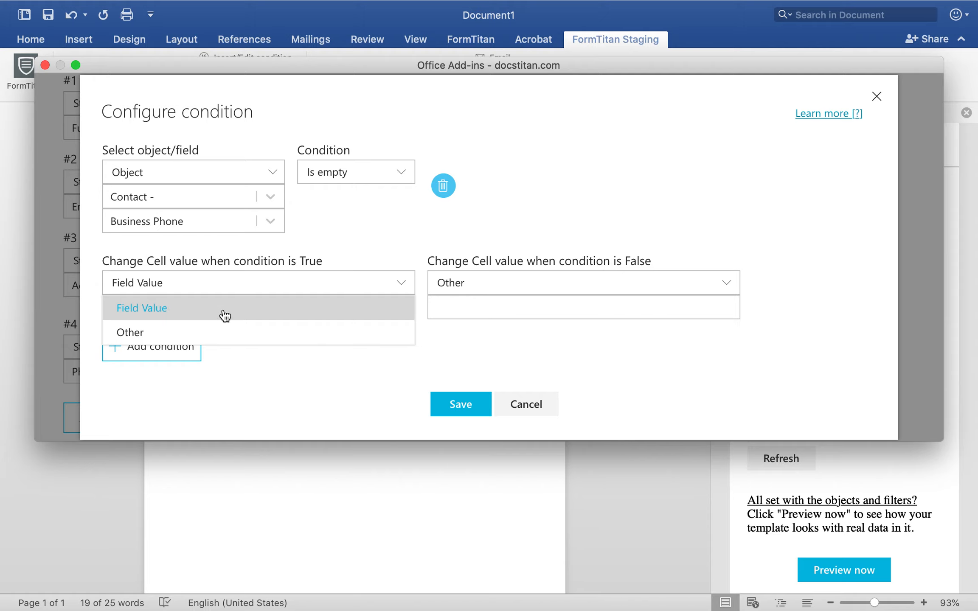
{"action": "left_click", "coordinate": [461, 341]}
{"action": "left_click", "coordinate": [548, 307]}
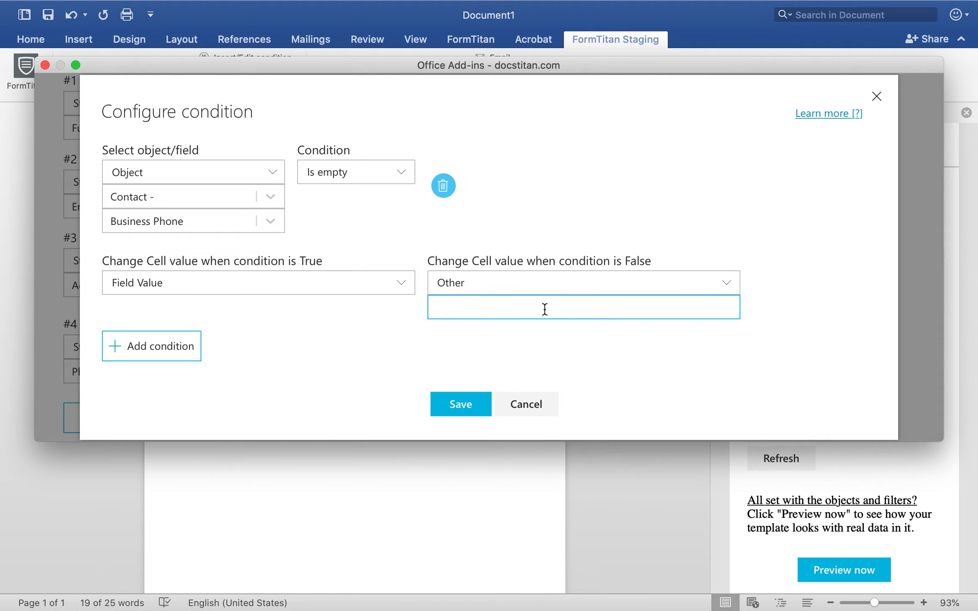
{"action": "type", "text": "No Business Phone Available"}
{"action": "left_click", "coordinate": [461, 406]}
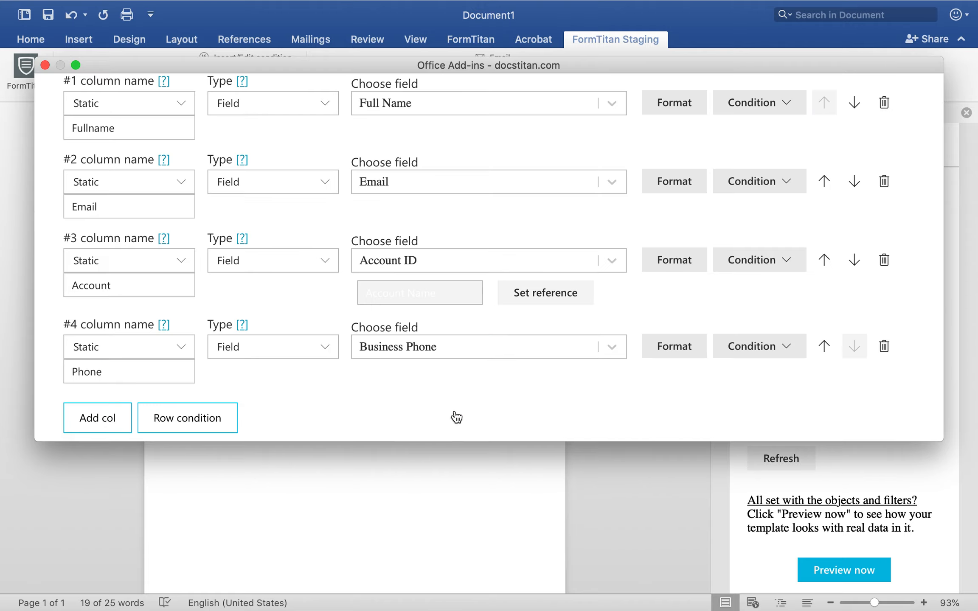
{"action": "scroll", "coordinate": [468, 380], "scroll_direction": "down", "scroll_amount": 5}
{"action": "left_click", "coordinate": [423, 404]}
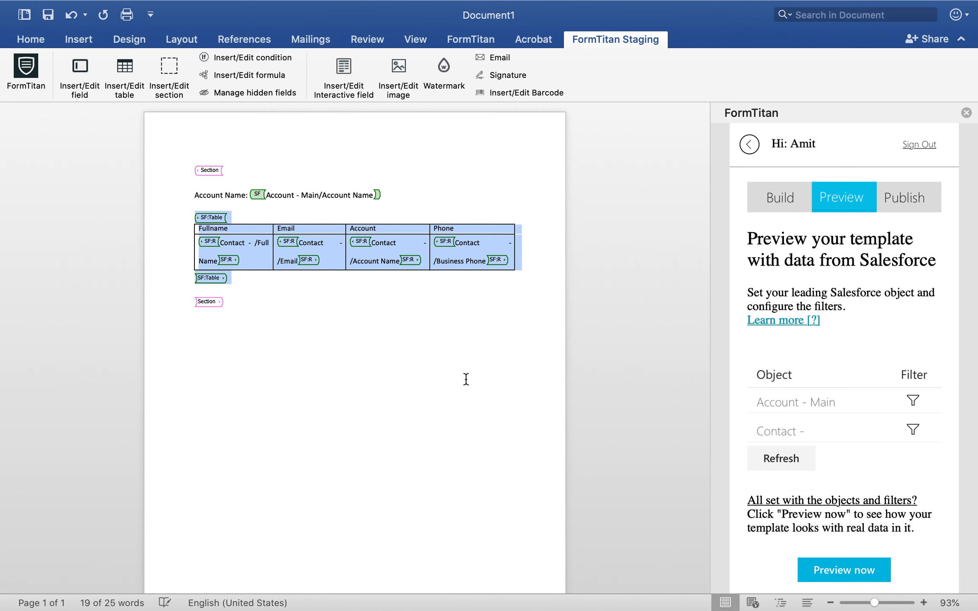
Preview the template with Salesforce data, examine the Phone column of the contact tables across the accounts, and close the preview.
{"action": "left_click", "coordinate": [845, 570]}
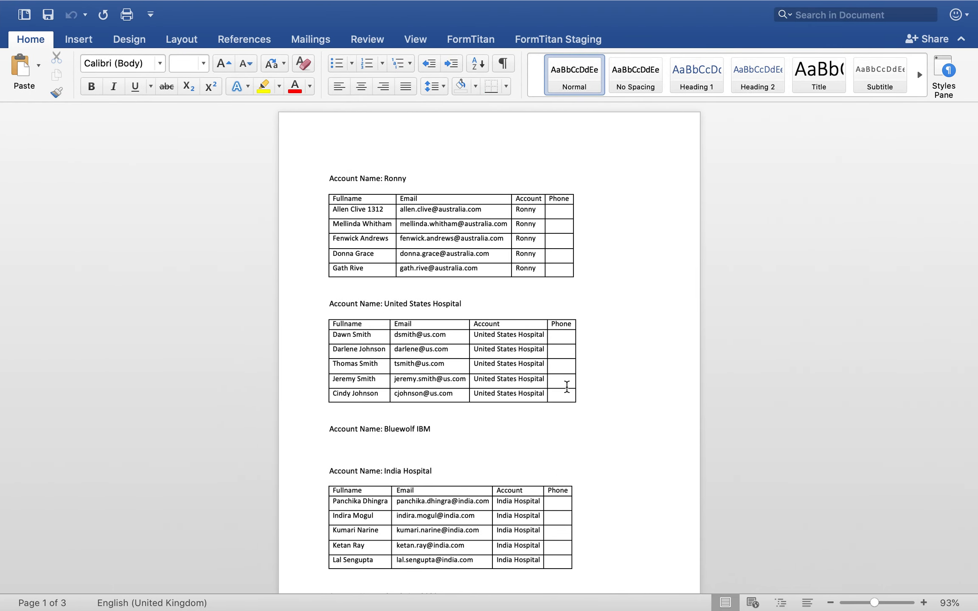
{"action": "scroll", "coordinate": [567, 387], "scroll_direction": "down", "scroll_amount": 10}
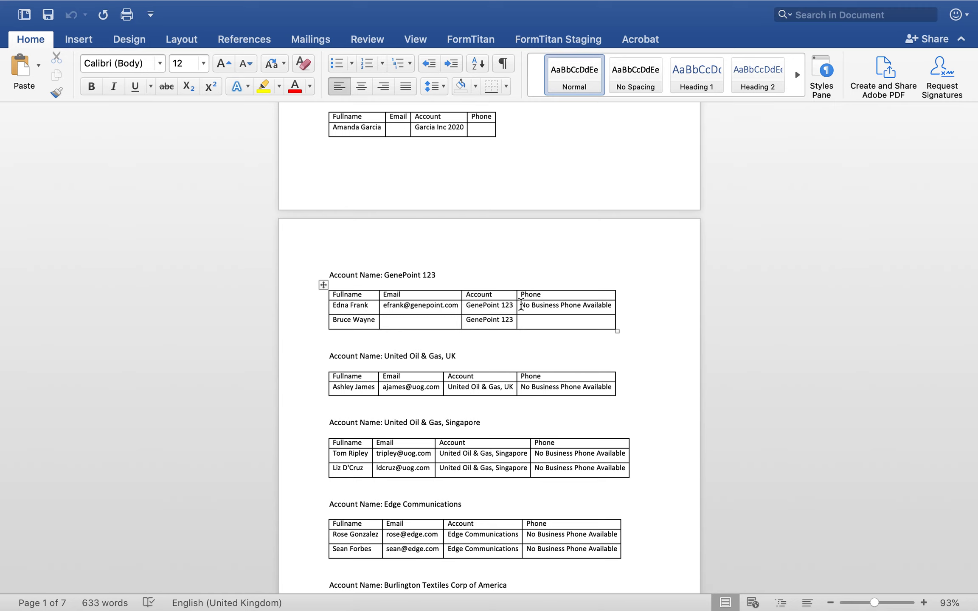
{"action": "scroll", "coordinate": [567, 257], "scroll_direction": "up", "scroll_amount": 7}
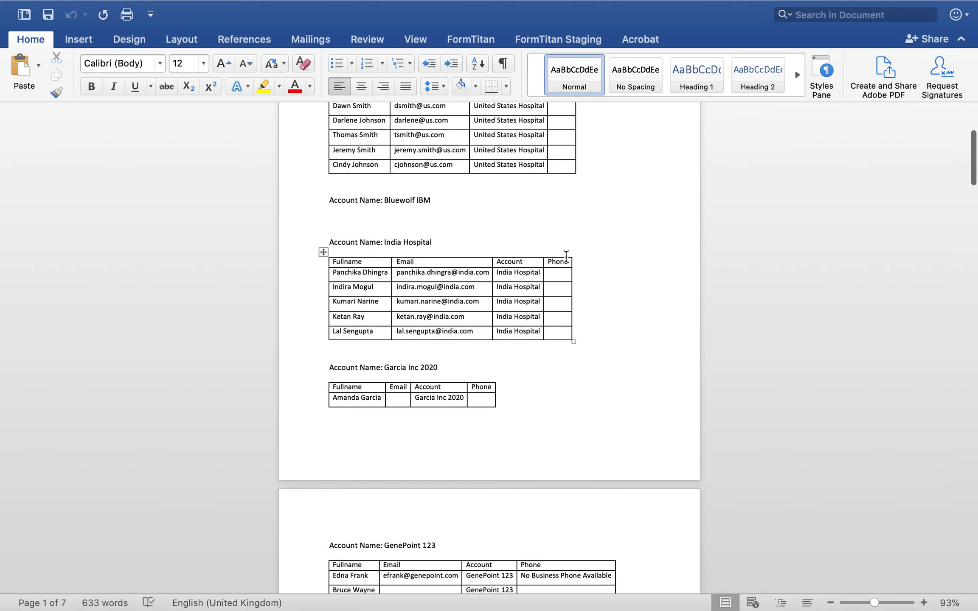
{"action": "scroll", "coordinate": [566, 256], "scroll_direction": "down", "scroll_amount": 8}
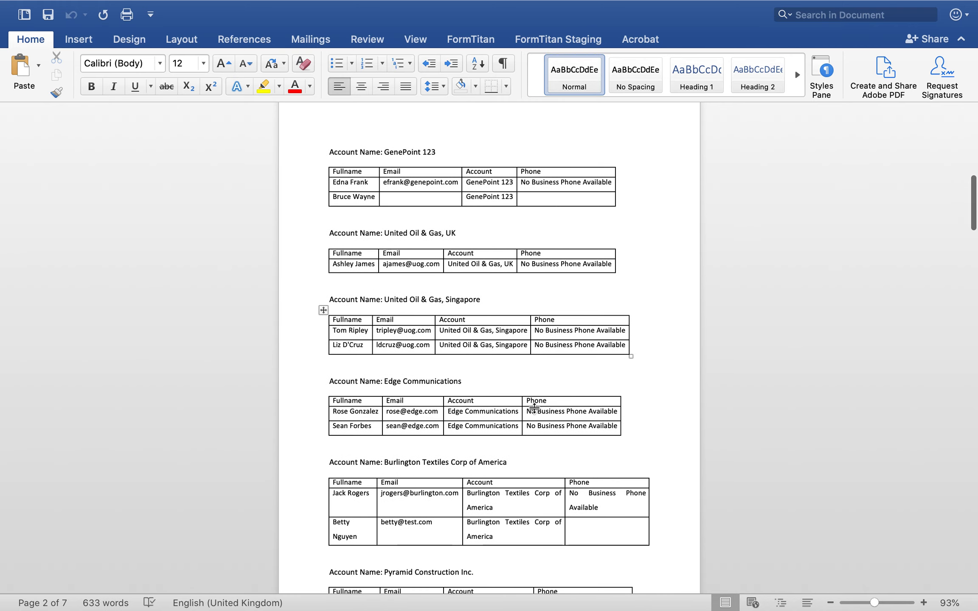
{"action": "scroll", "coordinate": [585, 420], "scroll_direction": "down", "scroll_amount": 2}
{"action": "scroll", "coordinate": [586, 421], "scroll_direction": "down", "scroll_amount": 18}
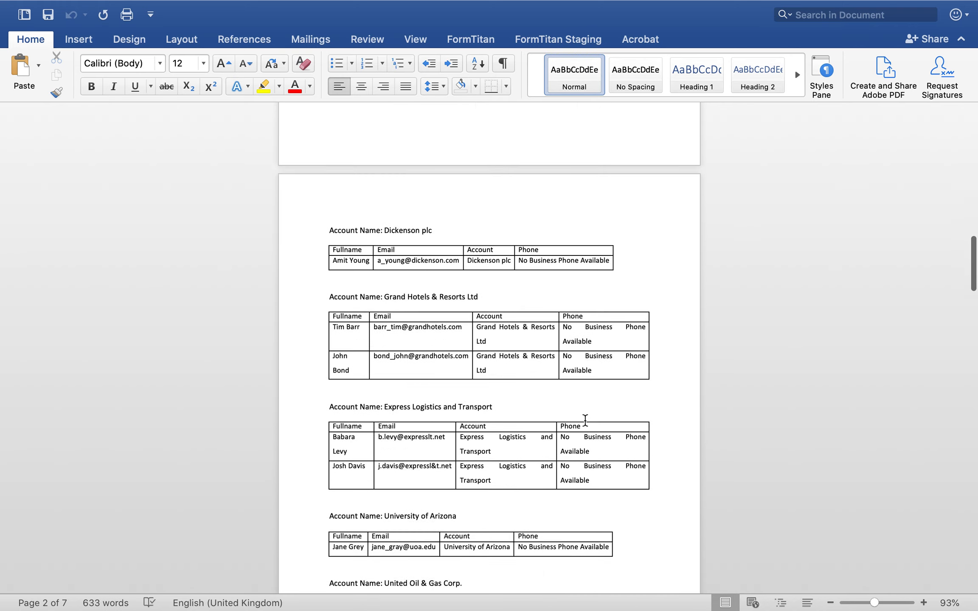
{"action": "scroll", "coordinate": [585, 421], "scroll_direction": "down", "scroll_amount": 5}
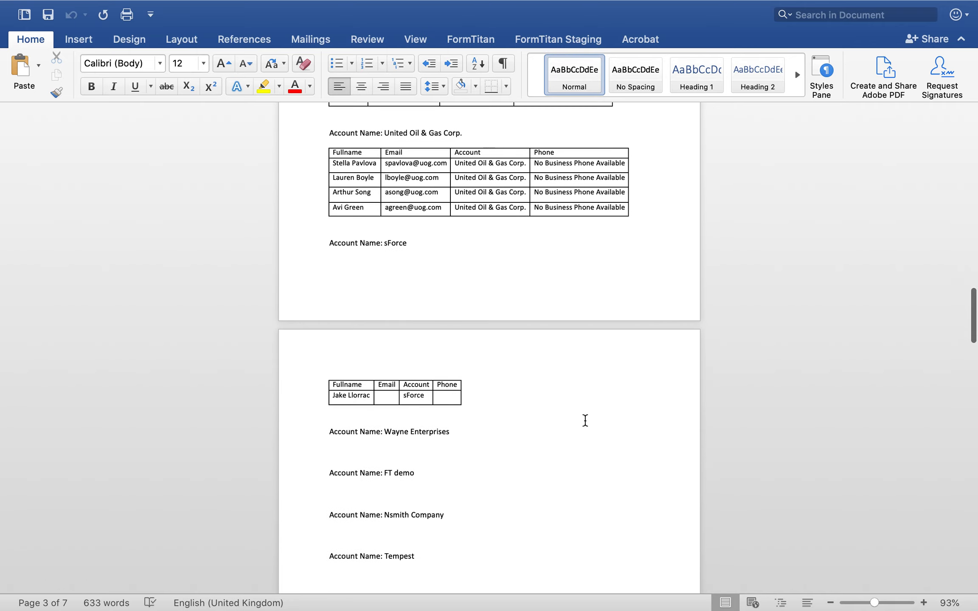
{"action": "scroll", "coordinate": [585, 420], "scroll_direction": "down", "scroll_amount": 14}
{"action": "scroll", "coordinate": [585, 420], "scroll_direction": "up", "scroll_amount": 9}
{"action": "scroll", "coordinate": [585, 420], "scroll_direction": "up", "scroll_amount": 20}
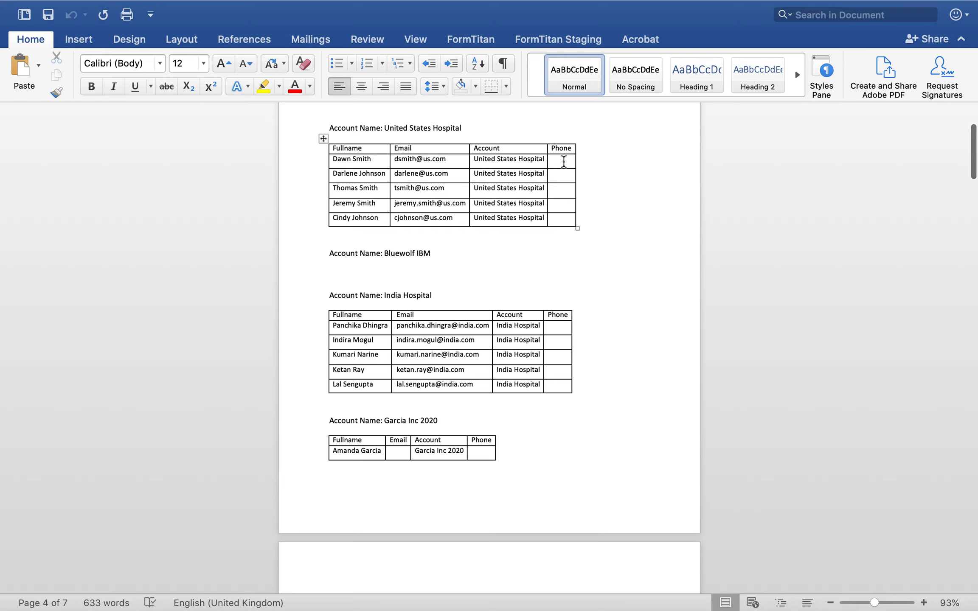
{"action": "scroll", "coordinate": [578, 310], "scroll_direction": "down", "scroll_amount": 15}
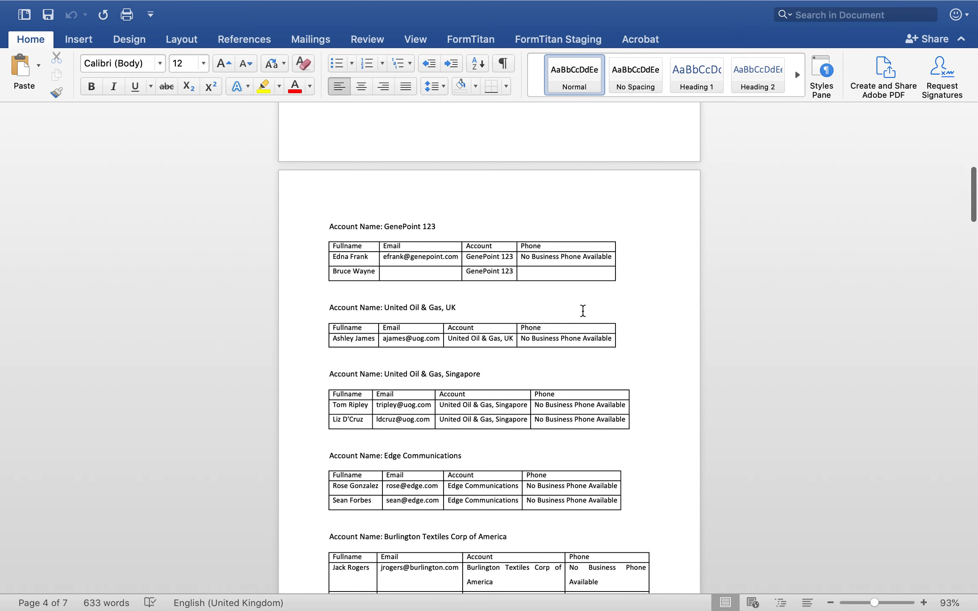
{"action": "mouse_move", "coordinate": [155, 9]}
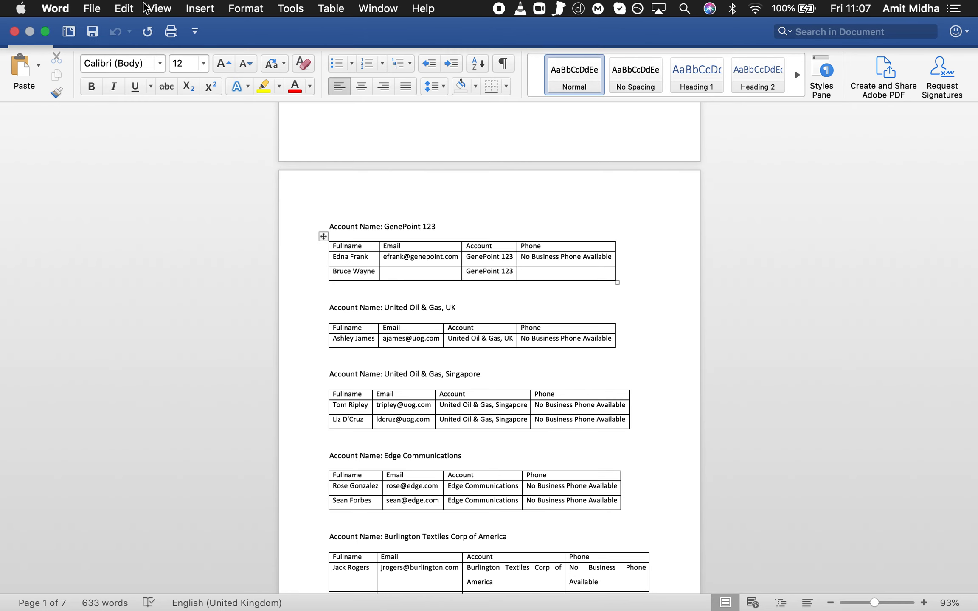
{"action": "left_click", "coordinate": [12, 32]}
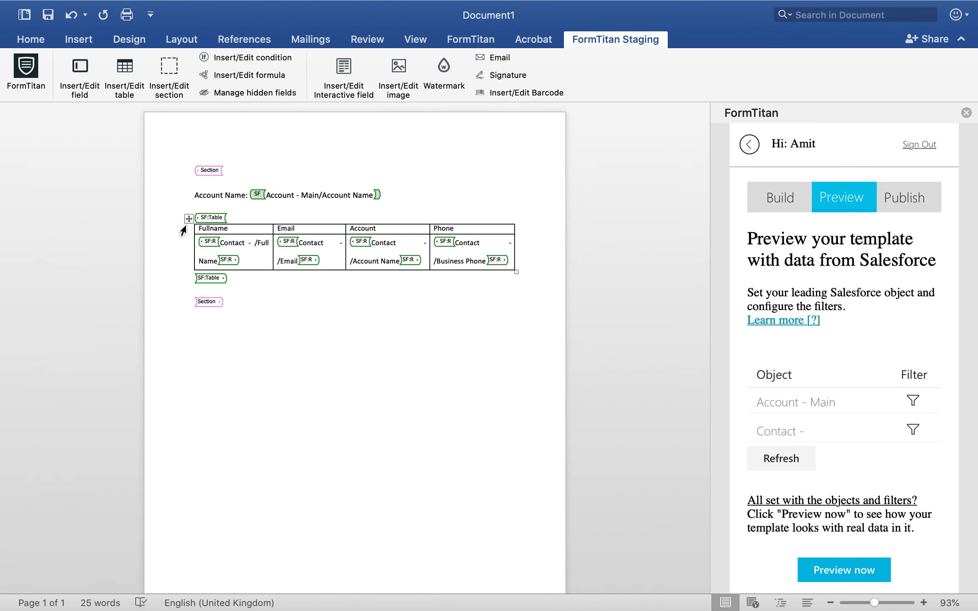
Reopen the Contact table settings and examine the rule options of a Multi Cell condition for the Phone column without saving.
{"action": "left_click", "coordinate": [218, 217]}
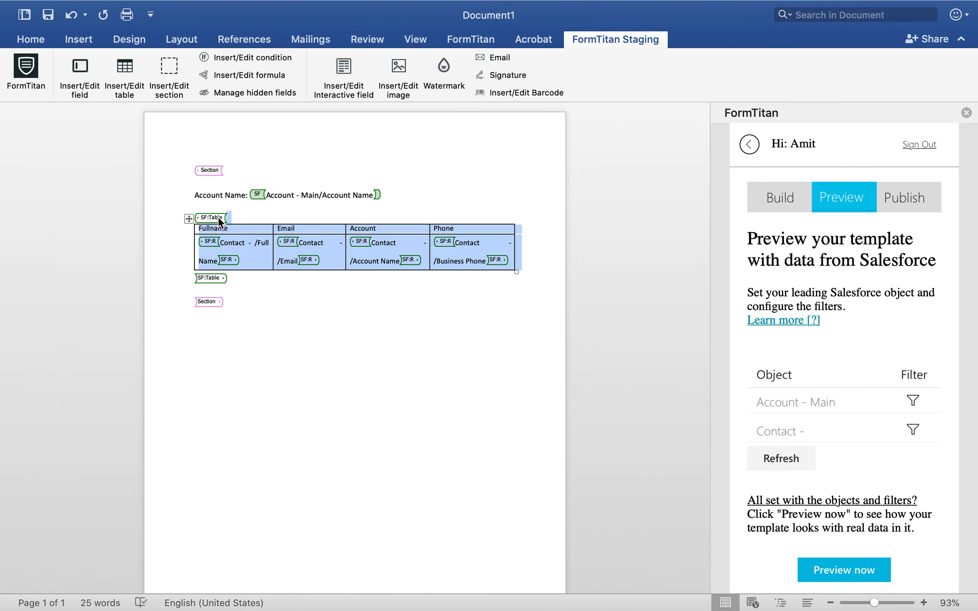
{"action": "left_click", "coordinate": [117, 68]}
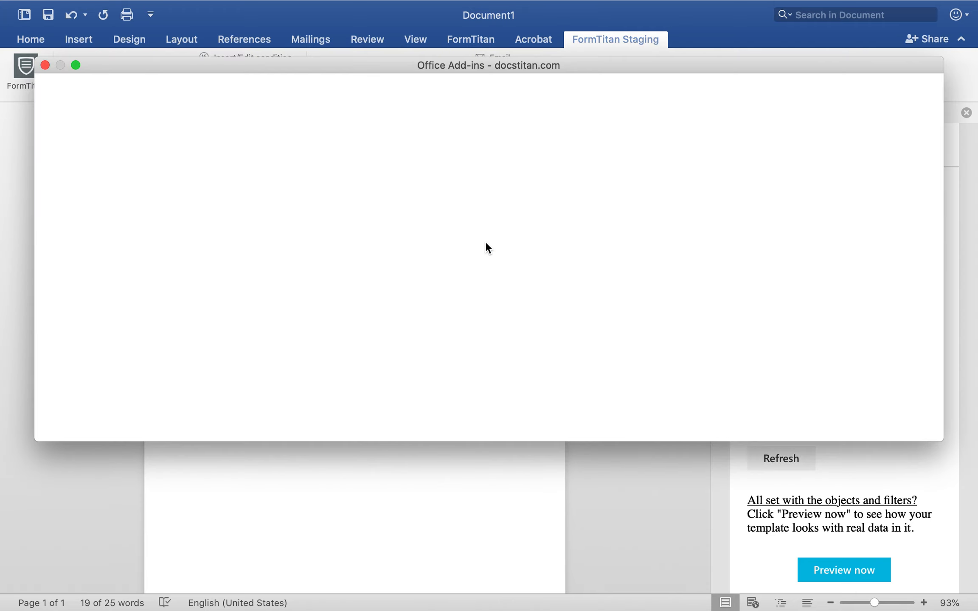
{"action": "scroll", "coordinate": [485, 242], "scroll_direction": "down", "scroll_amount": 10}
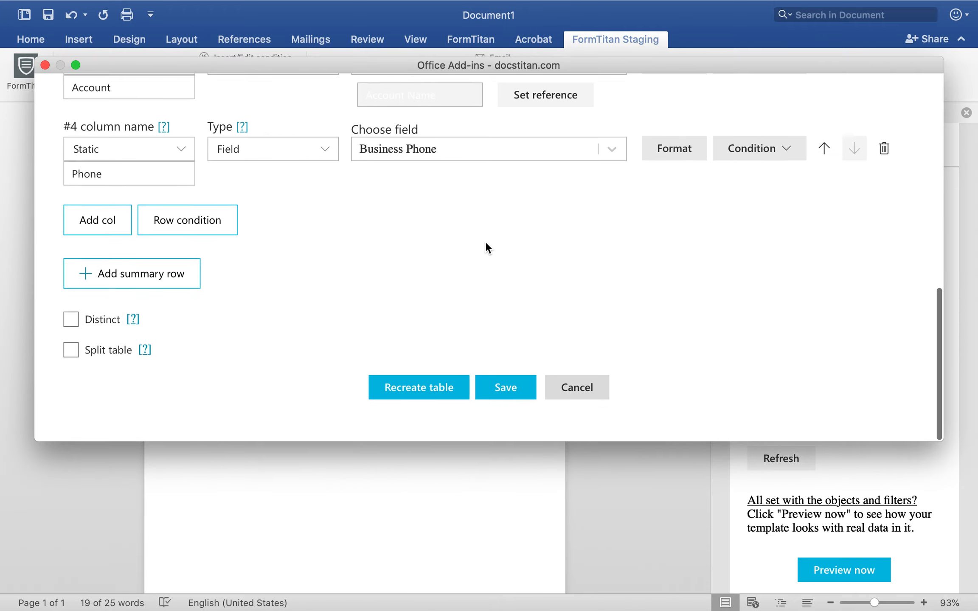
{"action": "scroll", "coordinate": [485, 242], "scroll_direction": "up", "scroll_amount": 3}
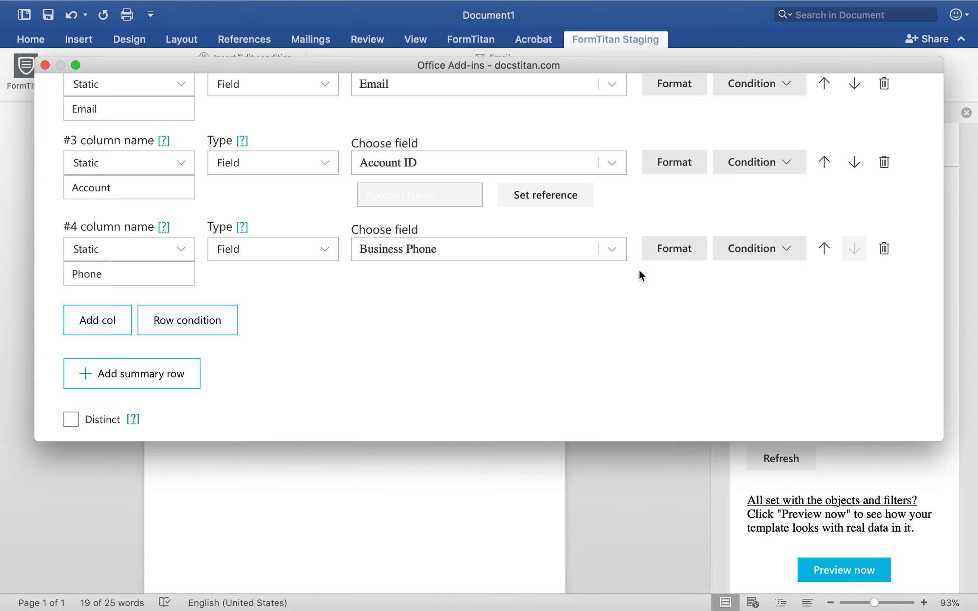
{"action": "left_click", "coordinate": [734, 249]}
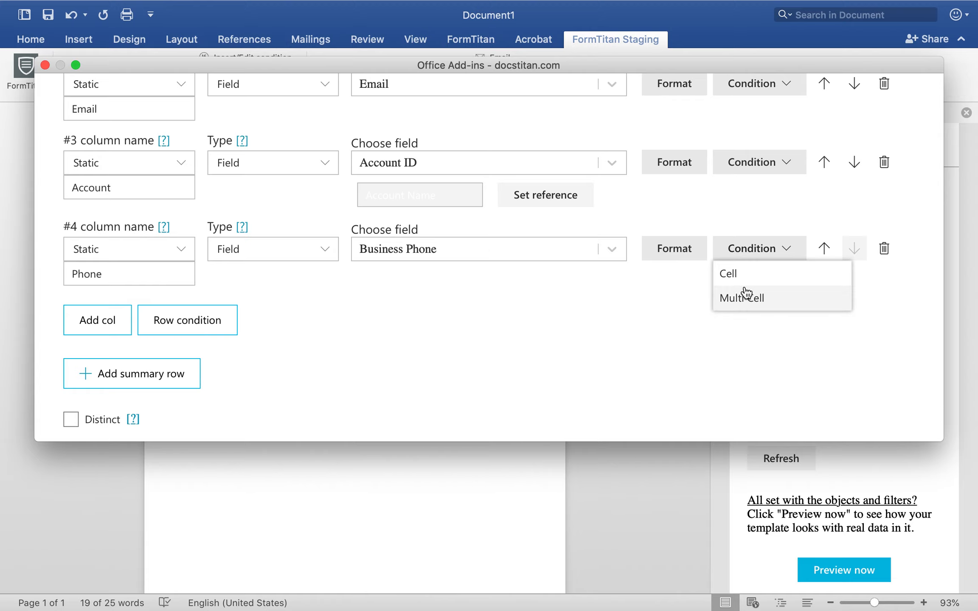
{"action": "left_click", "coordinate": [747, 301]}
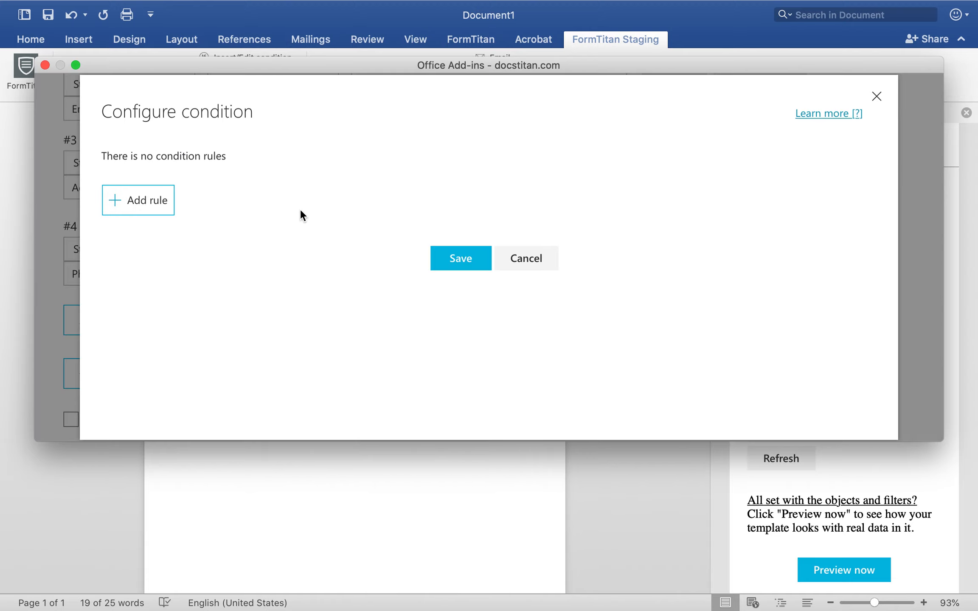
{"action": "left_click", "coordinate": [140, 209]}
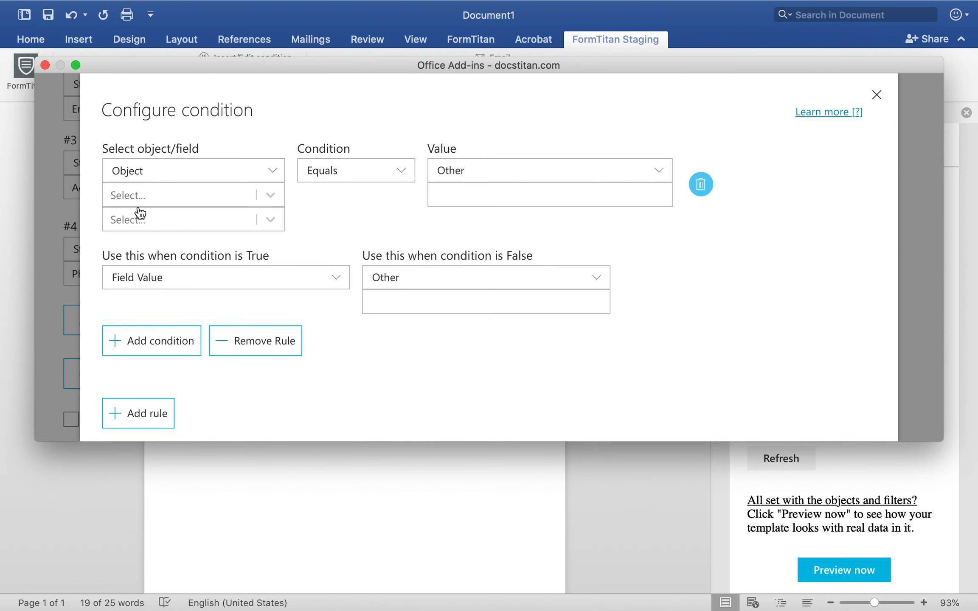
{"action": "left_click", "coordinate": [877, 95]}
Examine the predefined format options for the Phone column of the Contact table without applying any.
{"action": "scroll", "coordinate": [788, 210], "scroll_direction": "up", "scroll_amount": 6}
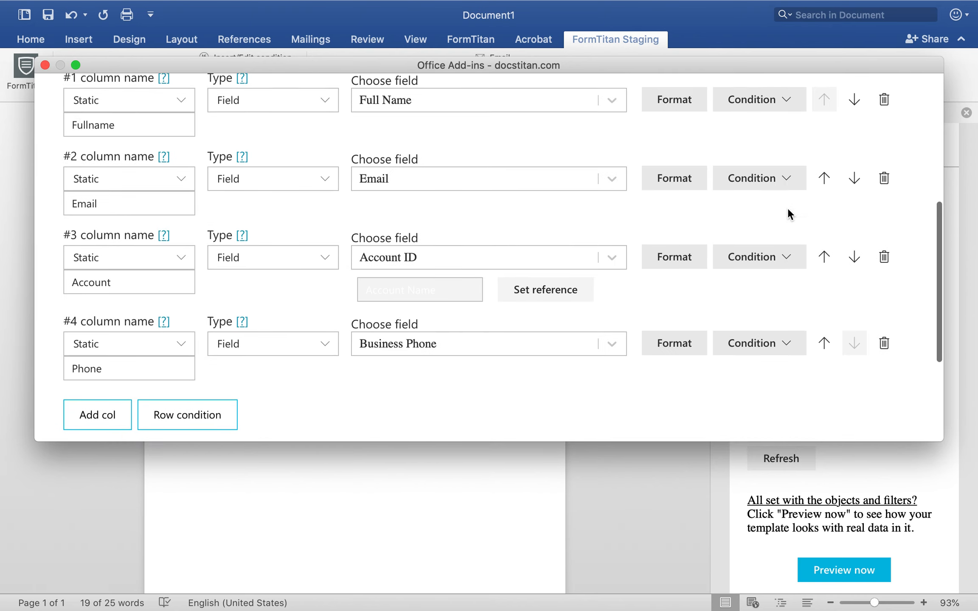
{"action": "scroll", "coordinate": [788, 208], "scroll_direction": "up", "scroll_amount": 2}
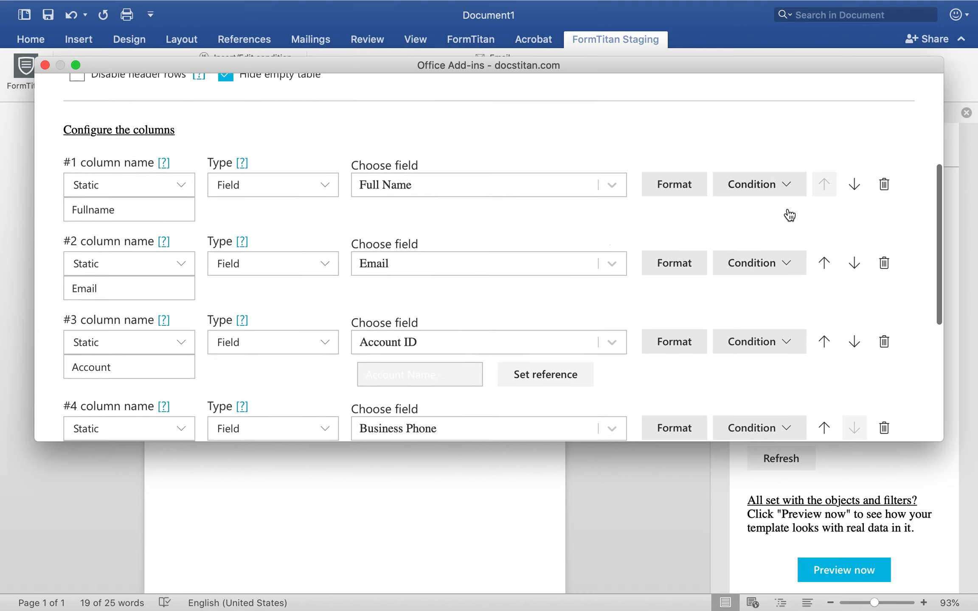
{"action": "scroll", "coordinate": [788, 208], "scroll_direction": "down", "scroll_amount": 8}
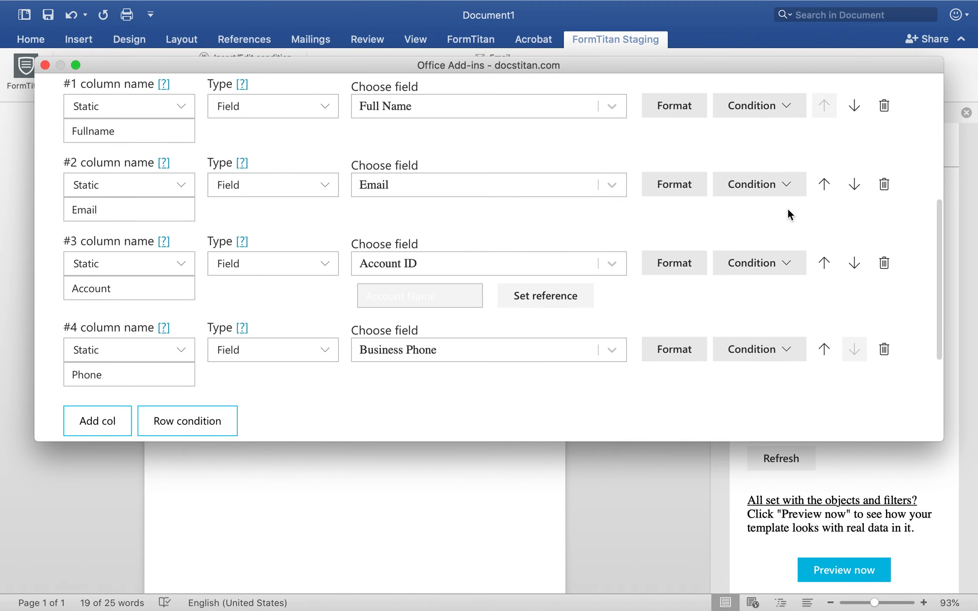
{"action": "left_click", "coordinate": [656, 354]}
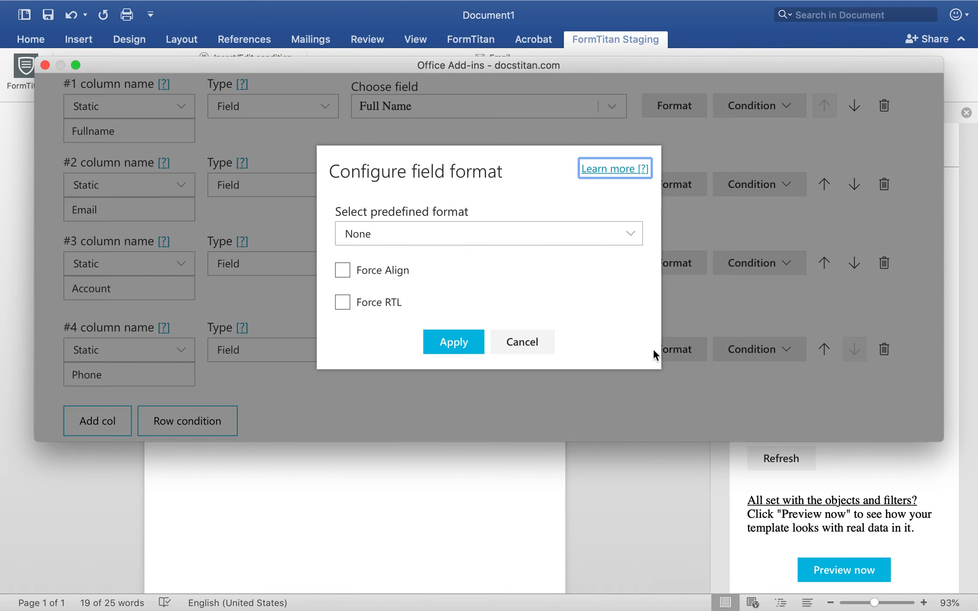
{"action": "left_click", "coordinate": [535, 236]}
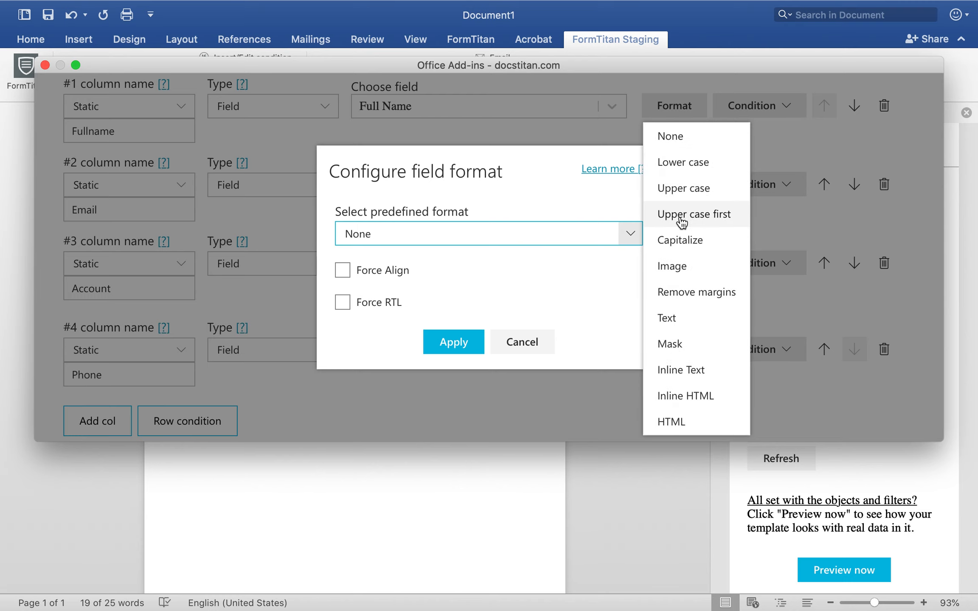
{"action": "left_click", "coordinate": [522, 339]}
Review the saved Cell condition of the Phone column and close it without changes.
{"action": "left_click", "coordinate": [759, 358]}
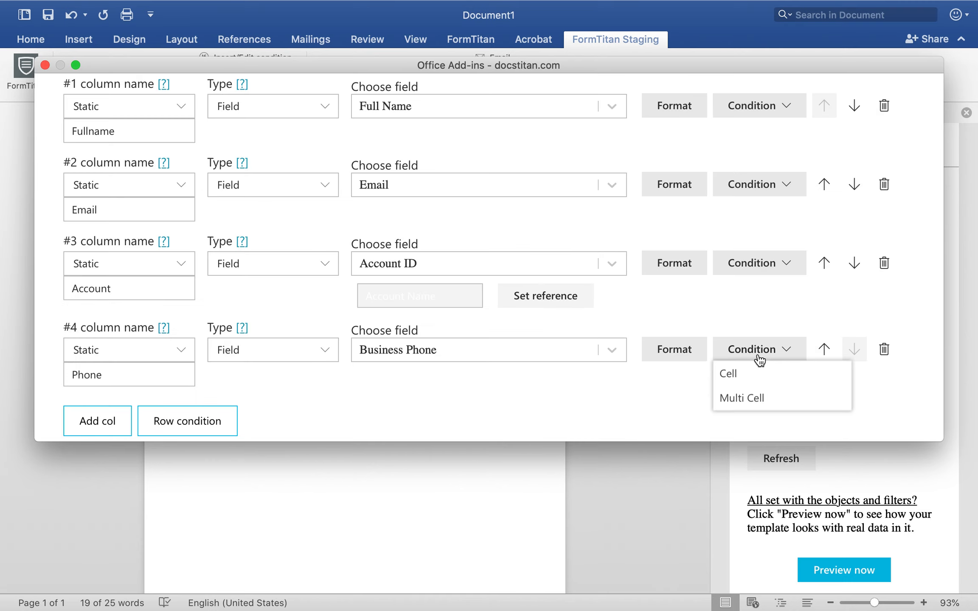
{"action": "left_click", "coordinate": [742, 383]}
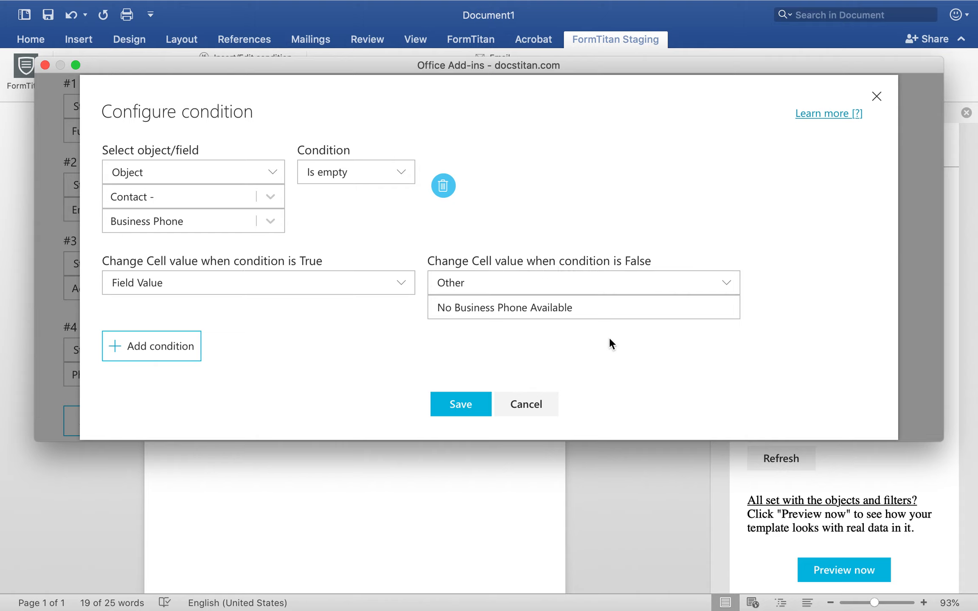
{"action": "left_click", "coordinate": [877, 97]}
Look over the remaining Contact table settings and exit them without saving.
{"action": "scroll", "coordinate": [750, 275], "scroll_direction": "down", "scroll_amount": 5}
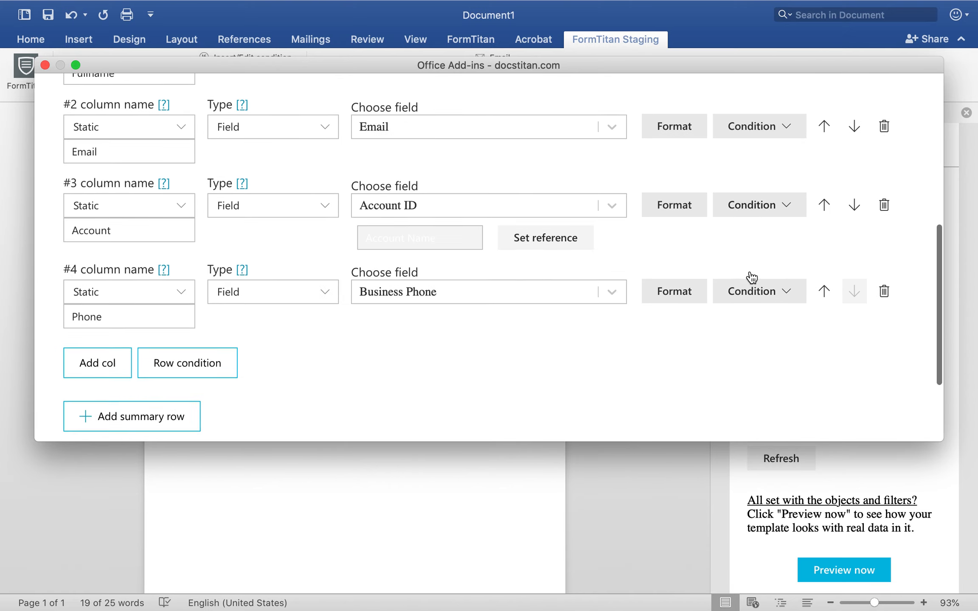
{"action": "scroll", "coordinate": [750, 274], "scroll_direction": "up", "scroll_amount": 5}
{"action": "scroll", "coordinate": [749, 275], "scroll_direction": "up", "scroll_amount": 10}
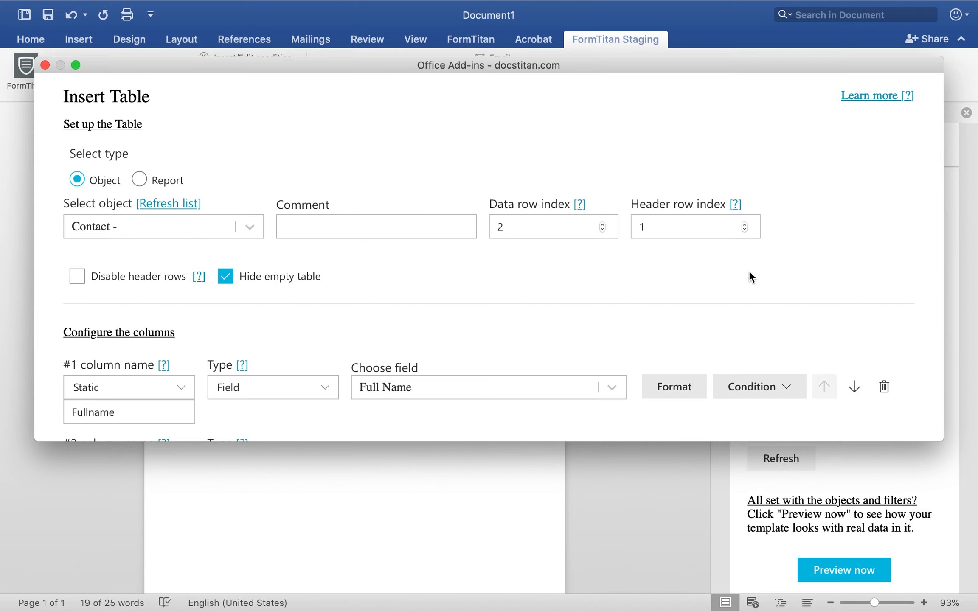
{"action": "scroll", "coordinate": [750, 272], "scroll_direction": "down", "scroll_amount": 15}
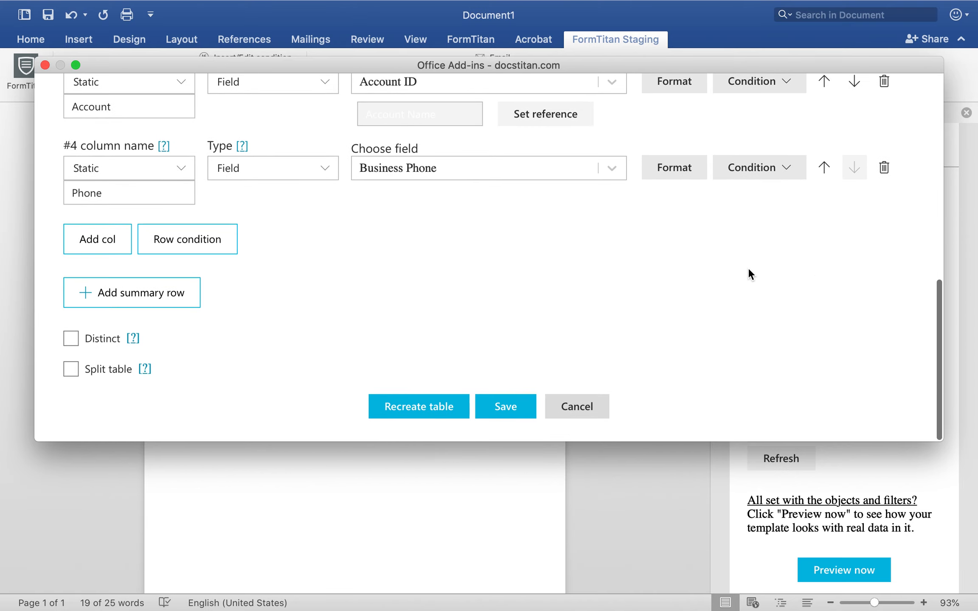
{"action": "left_click", "coordinate": [590, 407]}
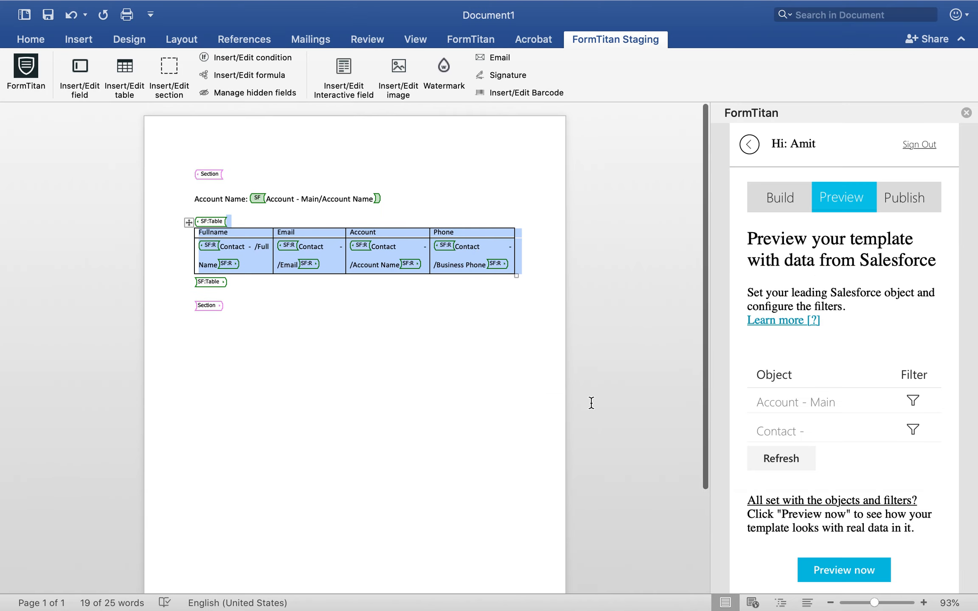
{"action": "left_click", "coordinate": [501, 339]}
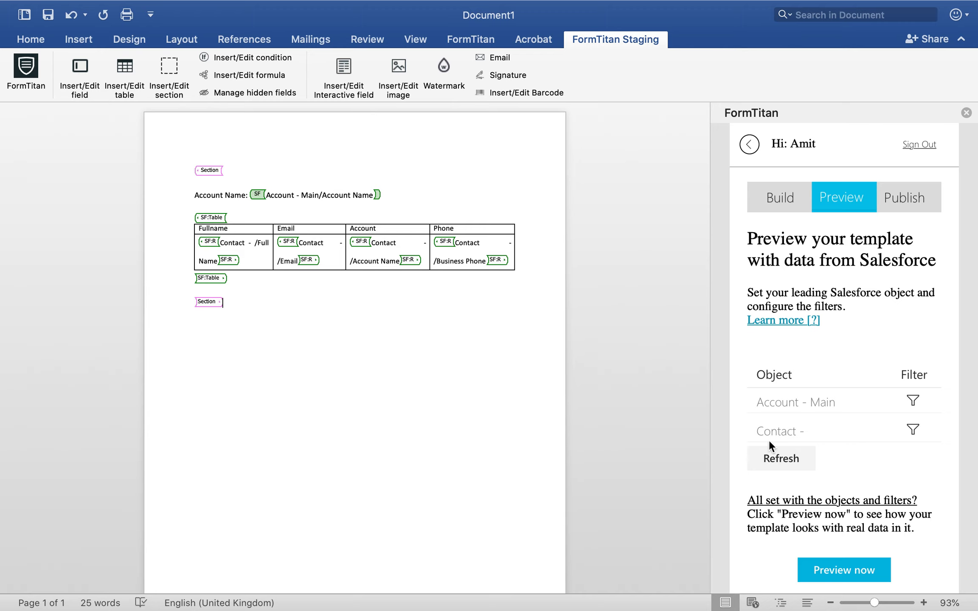
Preview the template with Salesforce data, examine the Phone values in the contact tables across the pages, and close the preview.
{"action": "left_click", "coordinate": [826, 565]}
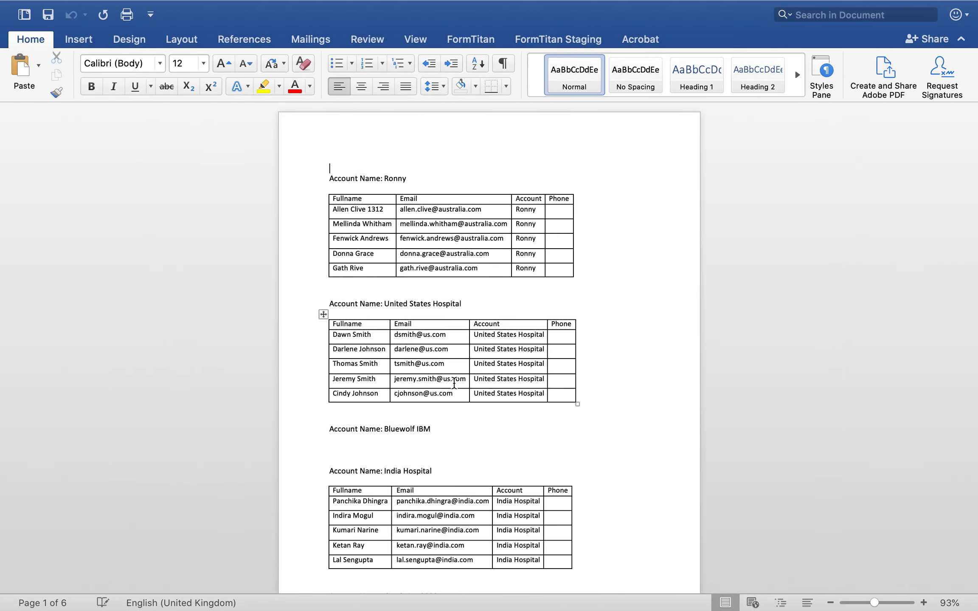
{"action": "scroll", "coordinate": [454, 384], "scroll_direction": "down", "scroll_amount": 3}
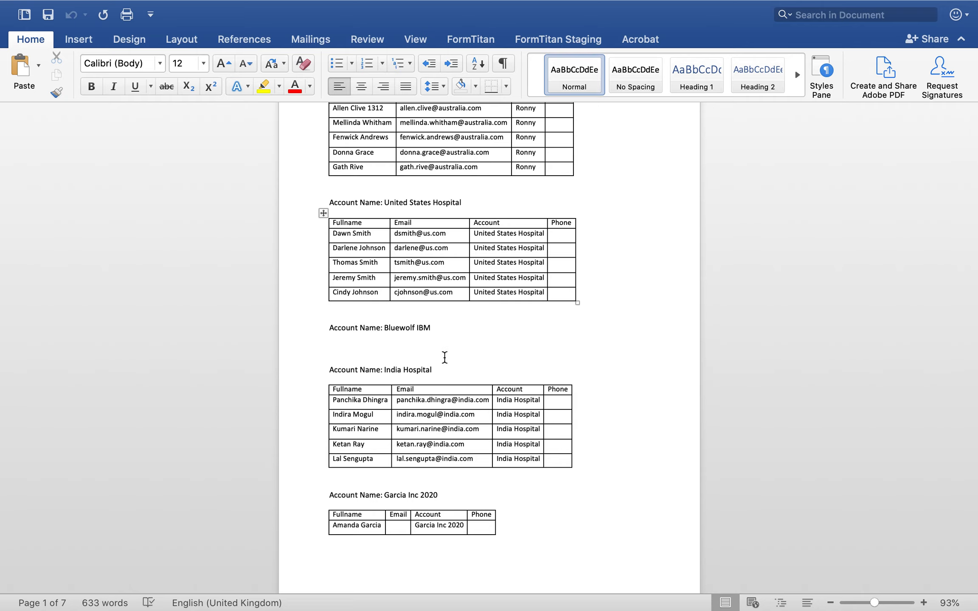
{"action": "scroll", "coordinate": [444, 357], "scroll_direction": "down", "scroll_amount": 10}
{"action": "scroll", "coordinate": [445, 357], "scroll_direction": "down", "scroll_amount": 5}
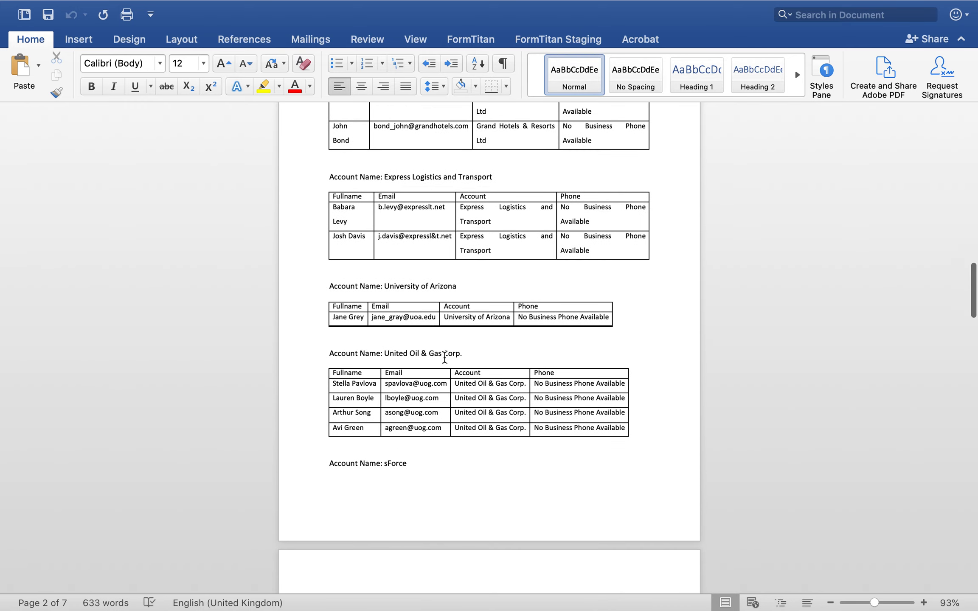
{"action": "scroll", "coordinate": [444, 358], "scroll_direction": "down", "scroll_amount": 10}
{"action": "scroll", "coordinate": [445, 358], "scroll_direction": "up", "scroll_amount": 20}
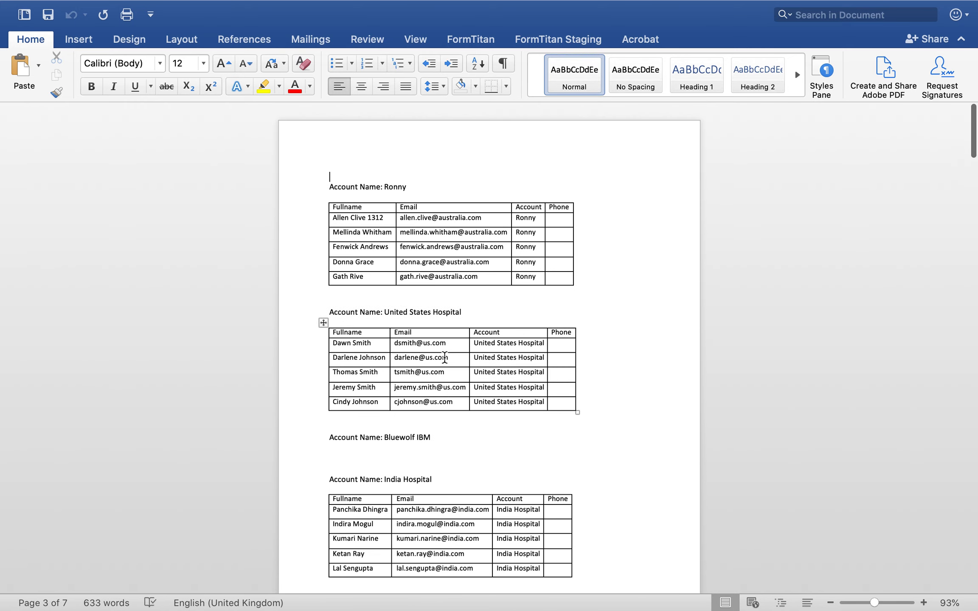
{"action": "mouse_move", "coordinate": [141, 1]}
{"action": "left_click", "coordinate": [47, 32]}
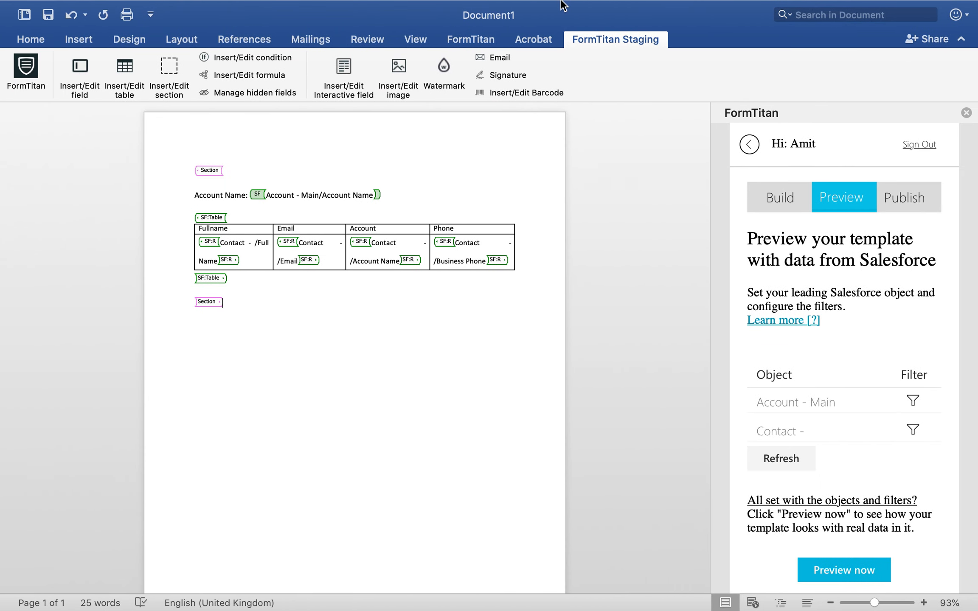
{"action": "mouse_move", "coordinate": [560, 0]}
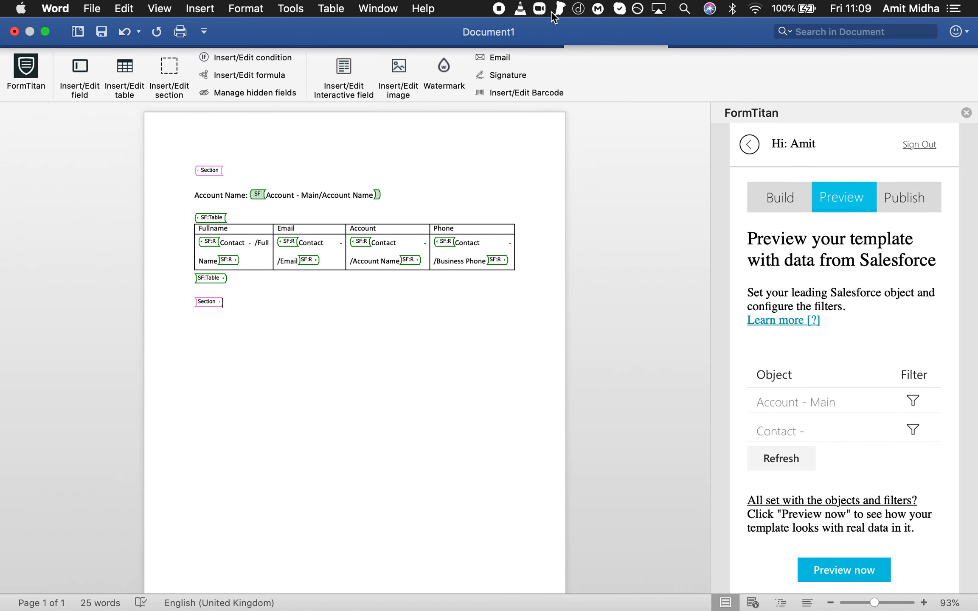